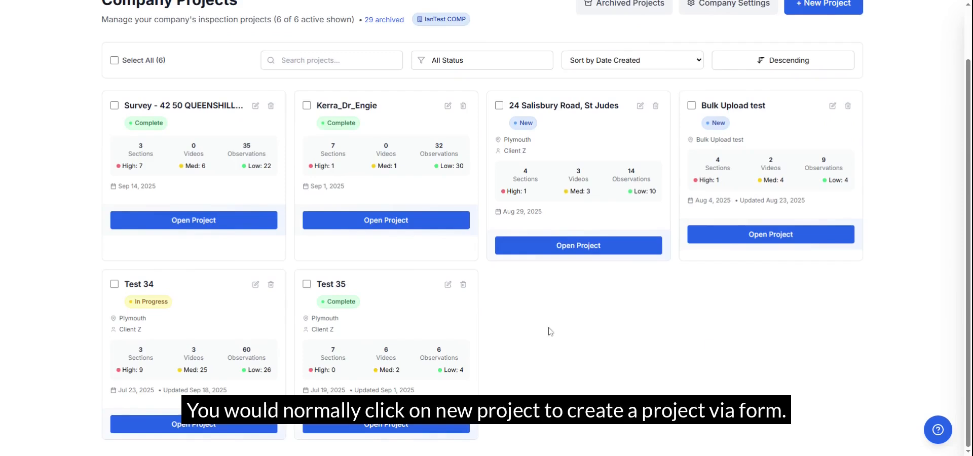
Open the Test 34 project's edit form, review its project information, site details, site image and client details, and cancel without saving changes
click(255, 286)
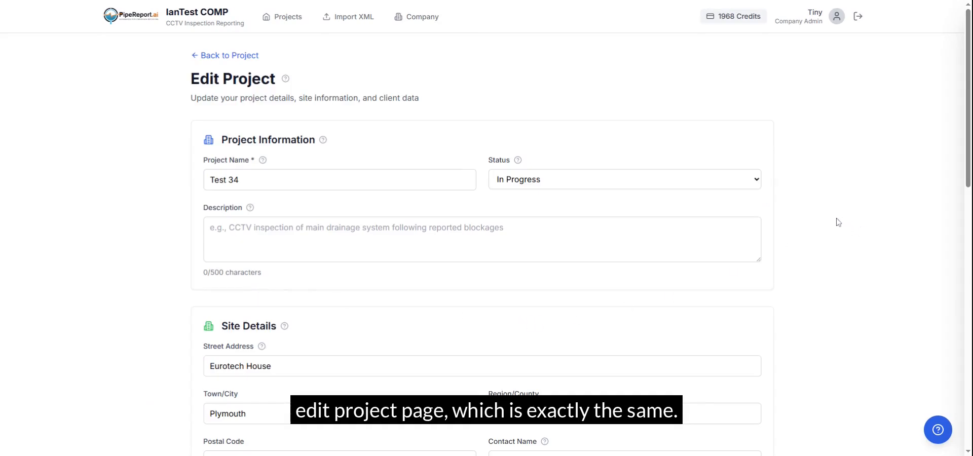
scroll(838, 222, down, 3)
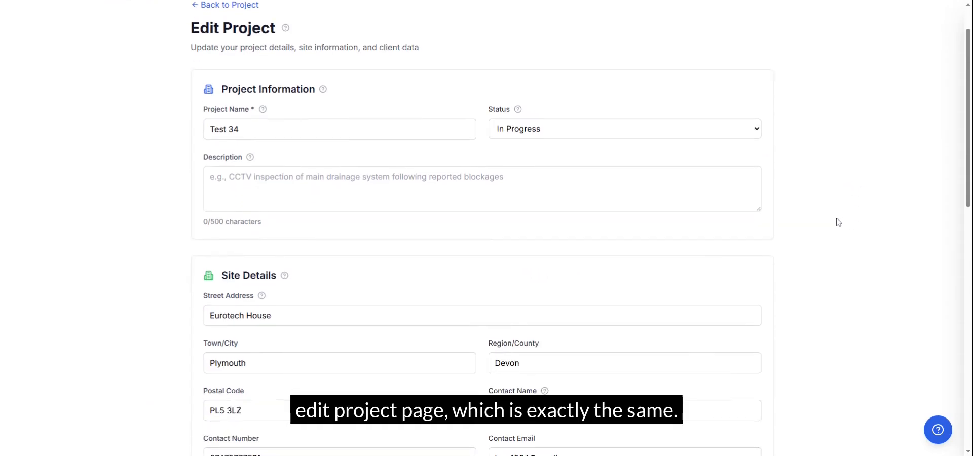
scroll(839, 222, up, 2)
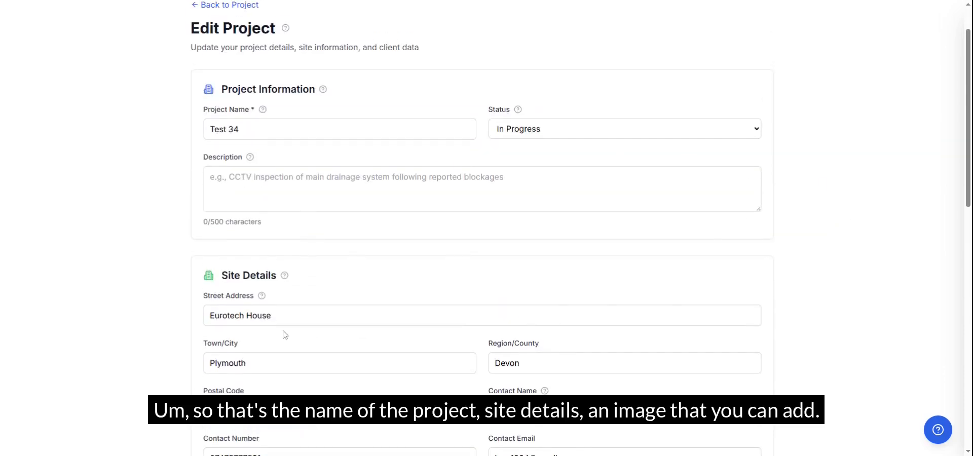
scroll(284, 334, down, 2)
scroll(285, 334, down, 4)
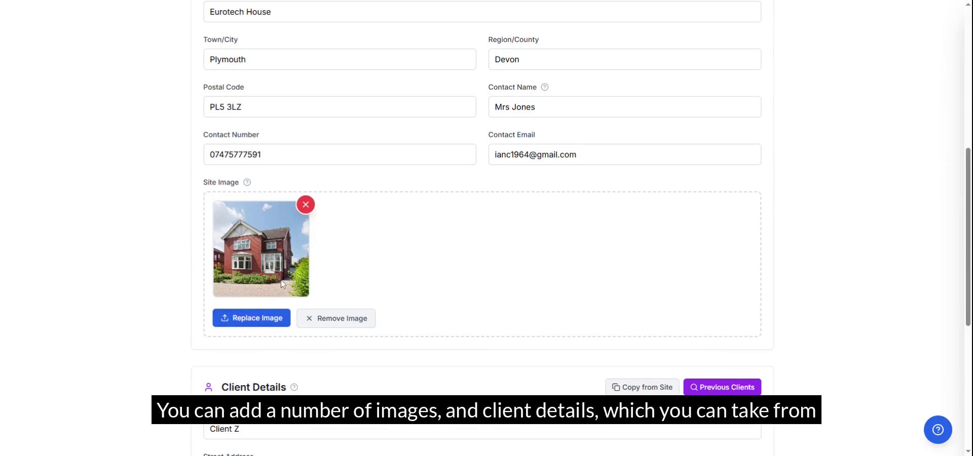
scroll(469, 380, down, 2)
scroll(471, 381, down, 2)
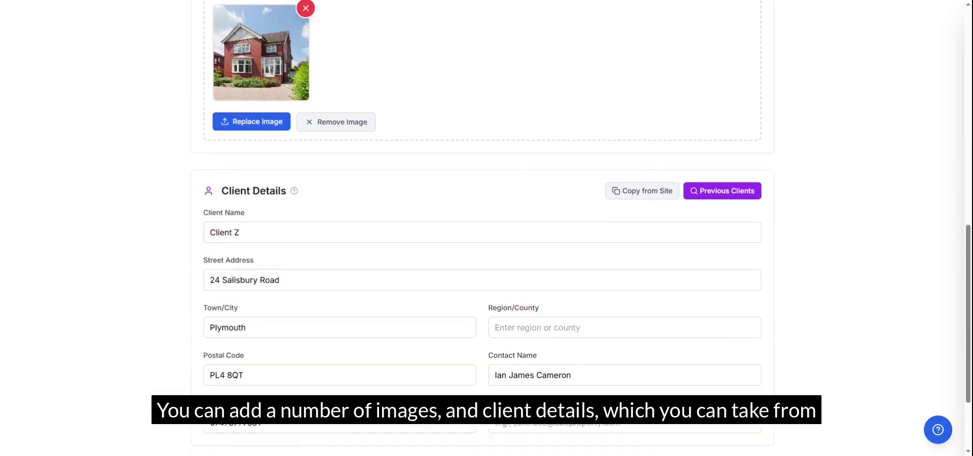
scroll(470, 381, down, 1)
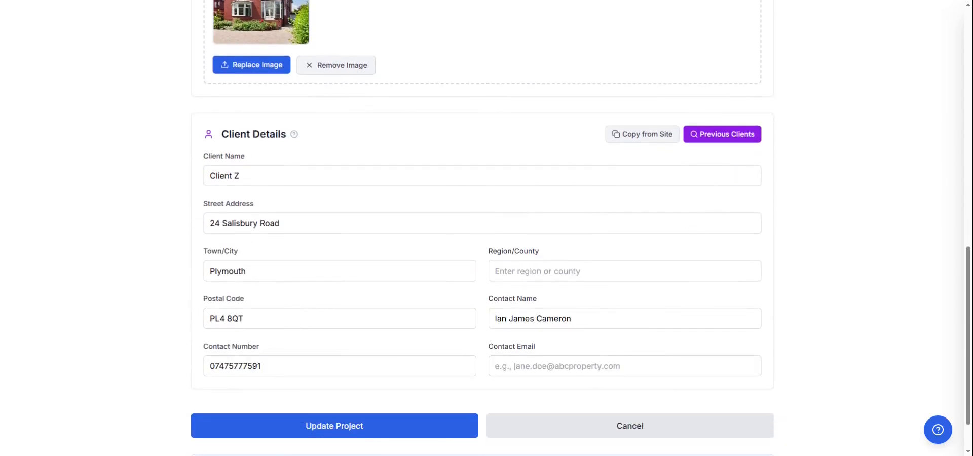
click(606, 429)
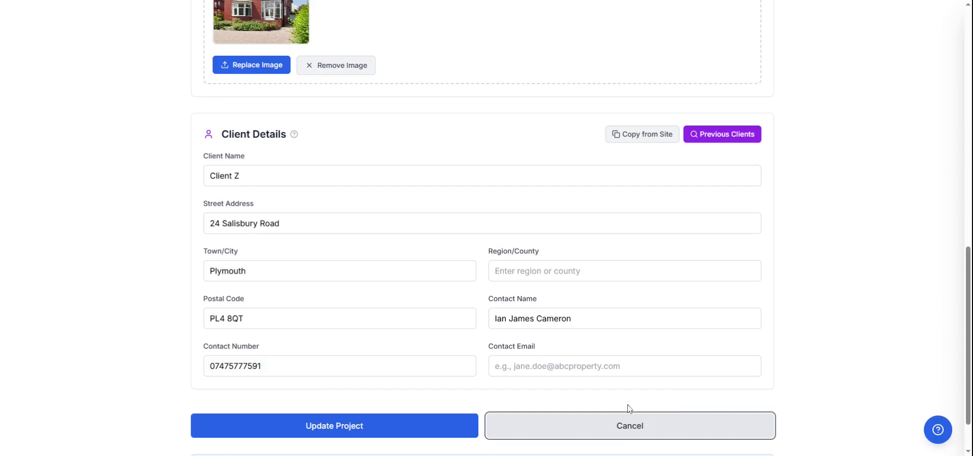
click(604, 432)
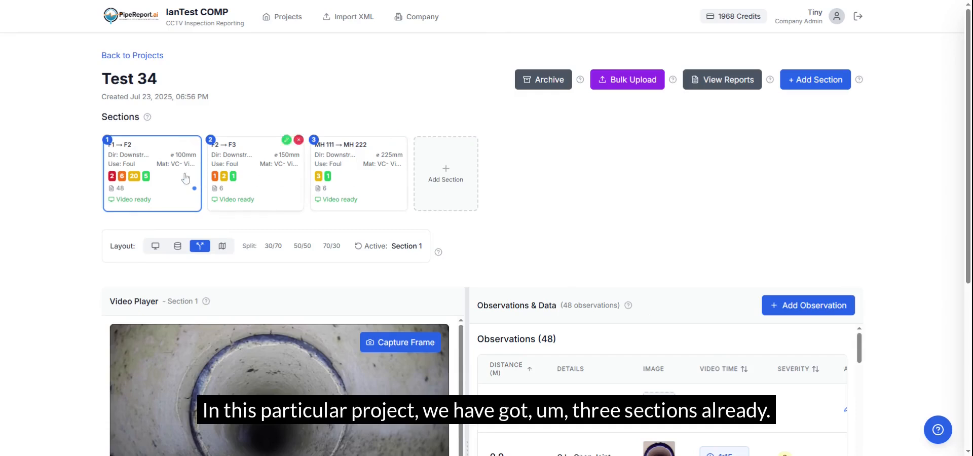
Delete the third section, MH 111 → MH 222, from the Test 34 project and confirm the deletion
mouse_move(361, 180)
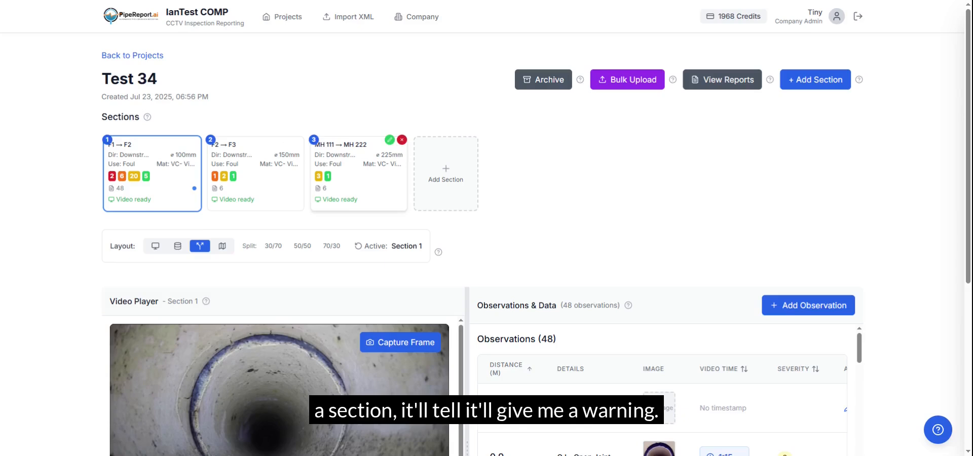
click(535, 62)
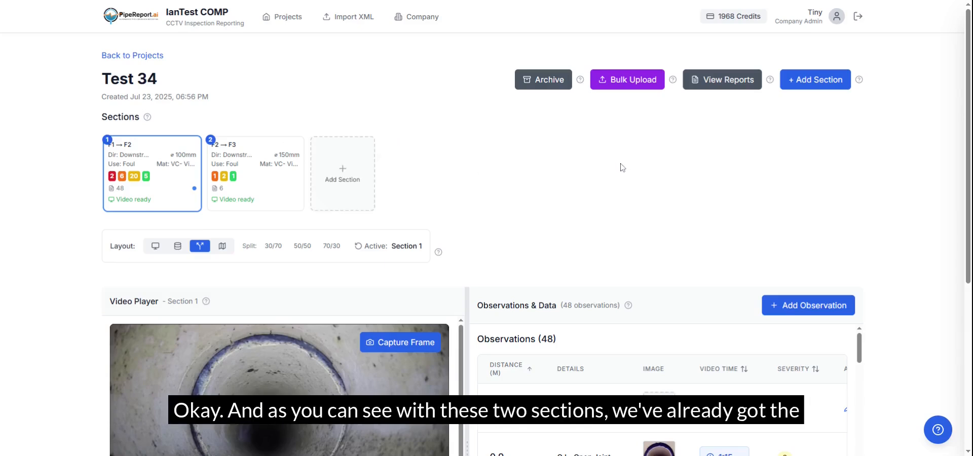
Start a new section in the project with start reference MH 111 and finish reference MH 222
mouse_move(261, 176)
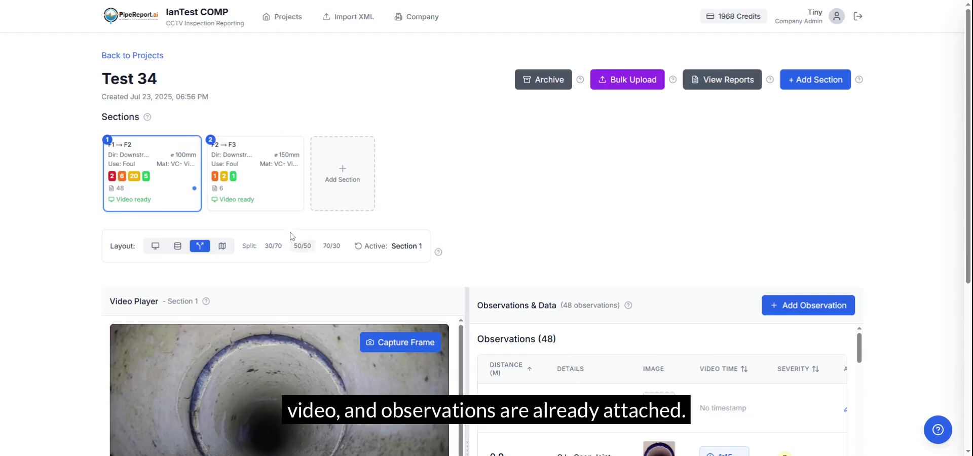
scroll(277, 218, down, 3)
scroll(278, 219, down, 2)
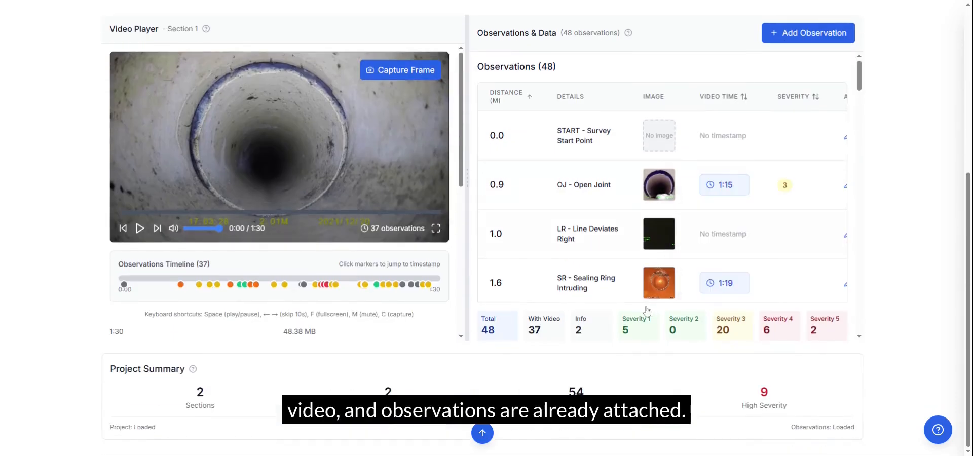
click(483, 435)
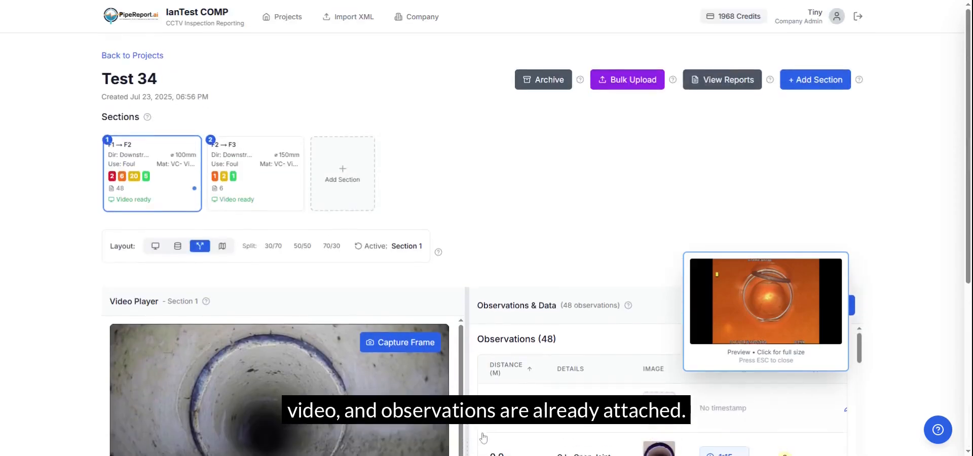
click(365, 182)
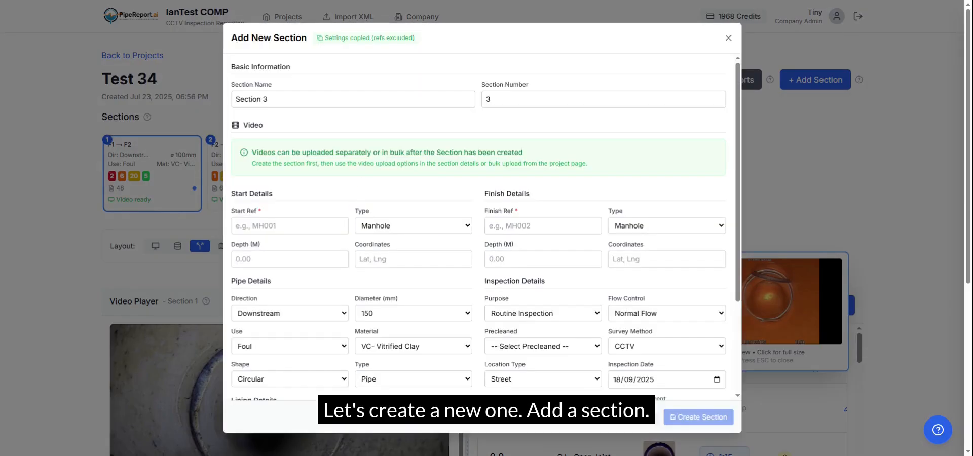
click(290, 226)
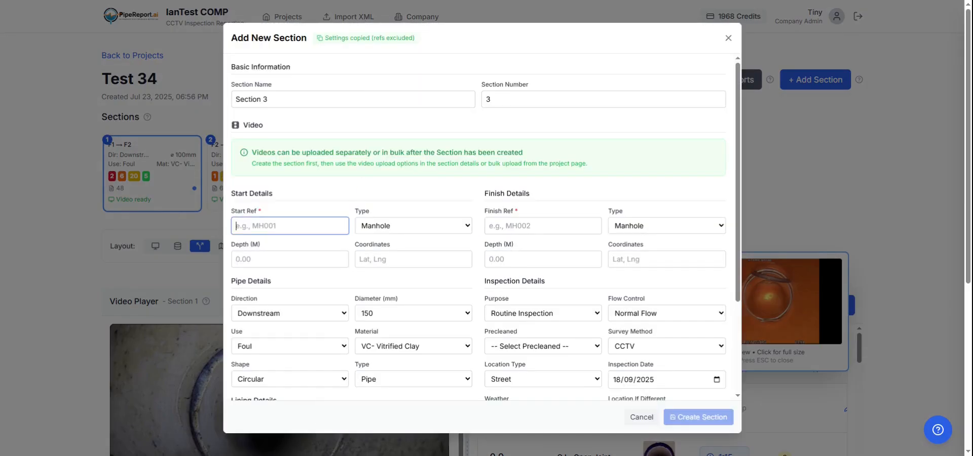
text(MH 1)
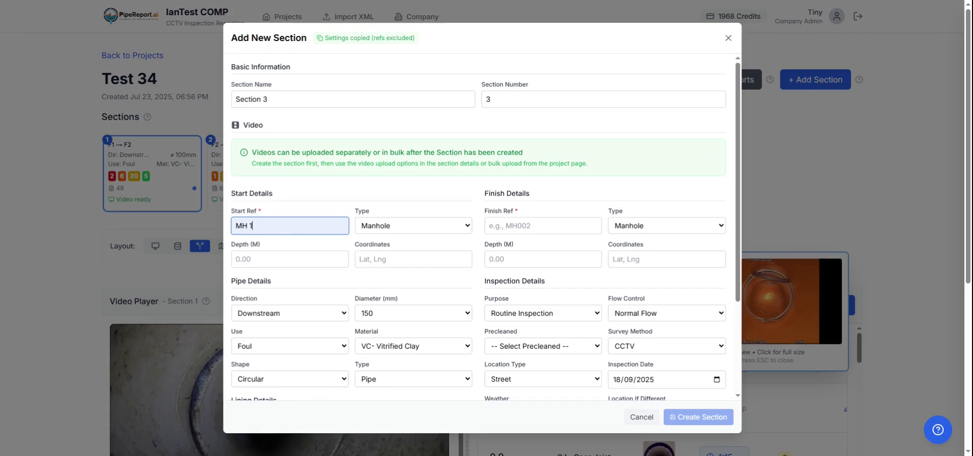
text(11)
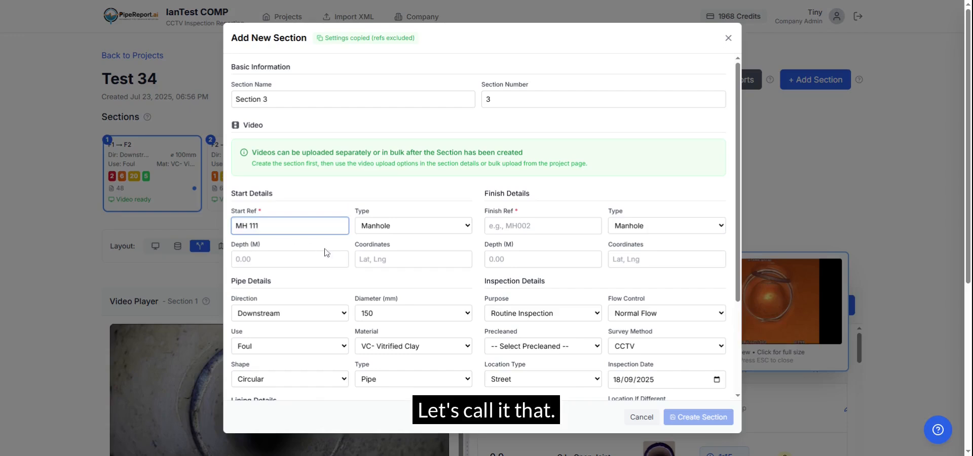
click(582, 229)
text(MH 2)
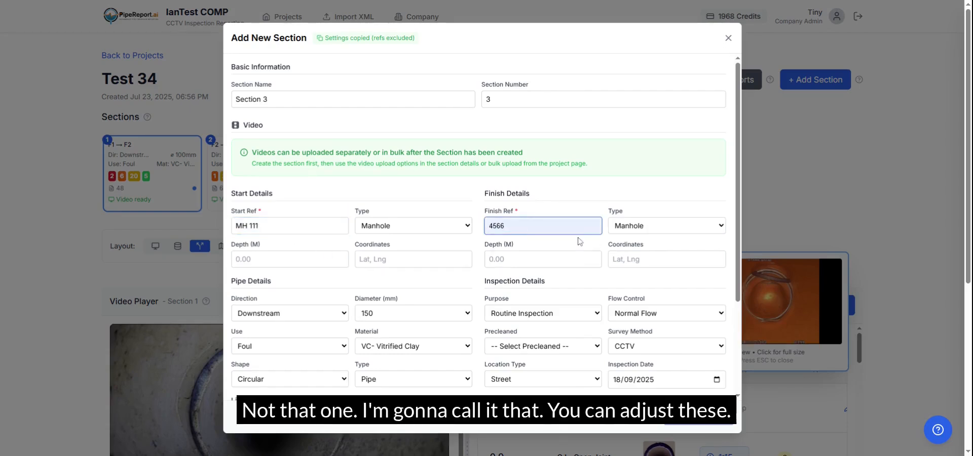
text(22)
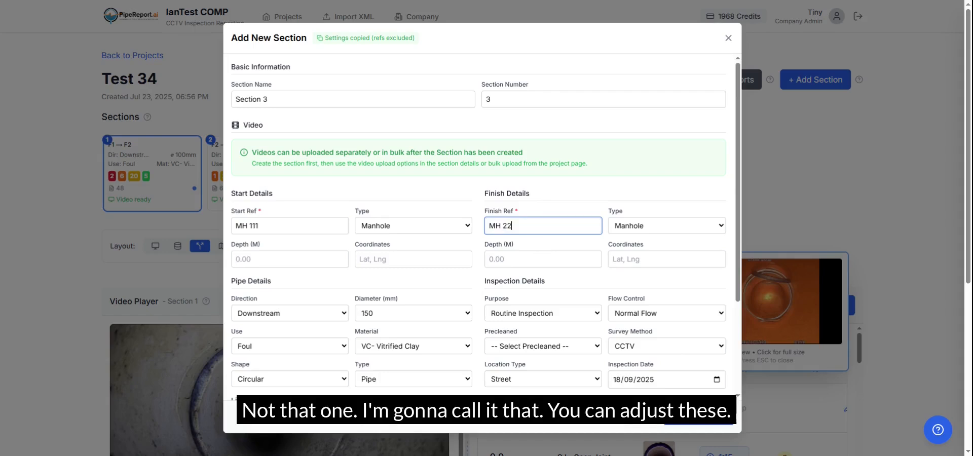
Set the new section's pipe diameter to 225 mm and create the section
click(463, 319)
click(408, 98)
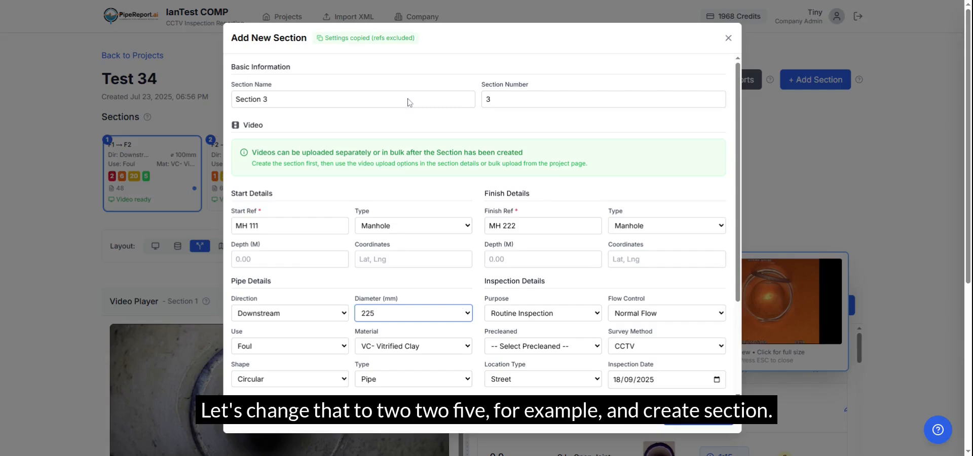
click(698, 427)
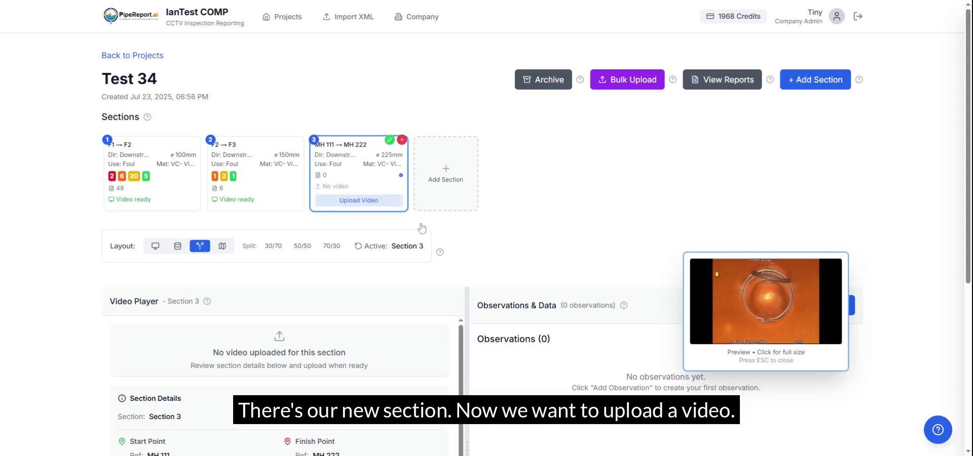
Upload the video file 201203_1346B-Survey.avi to Section 3 as a new video and close the video dialog
click(370, 202)
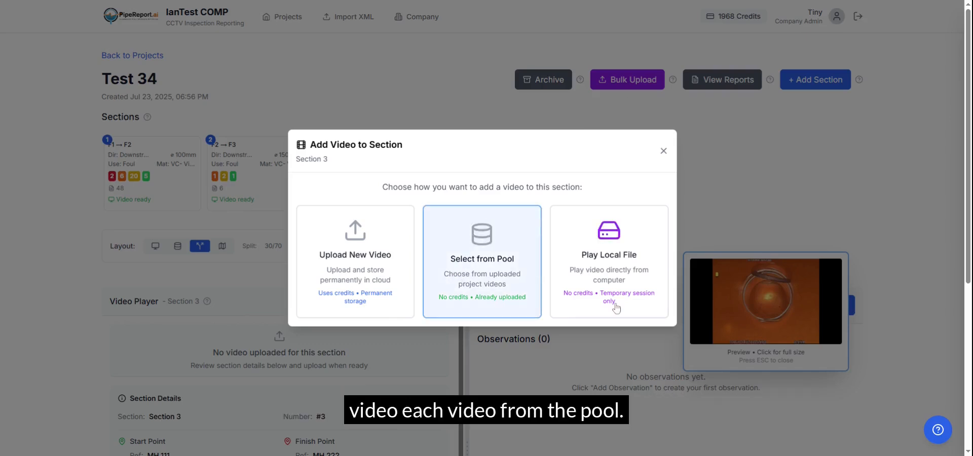
click(354, 283)
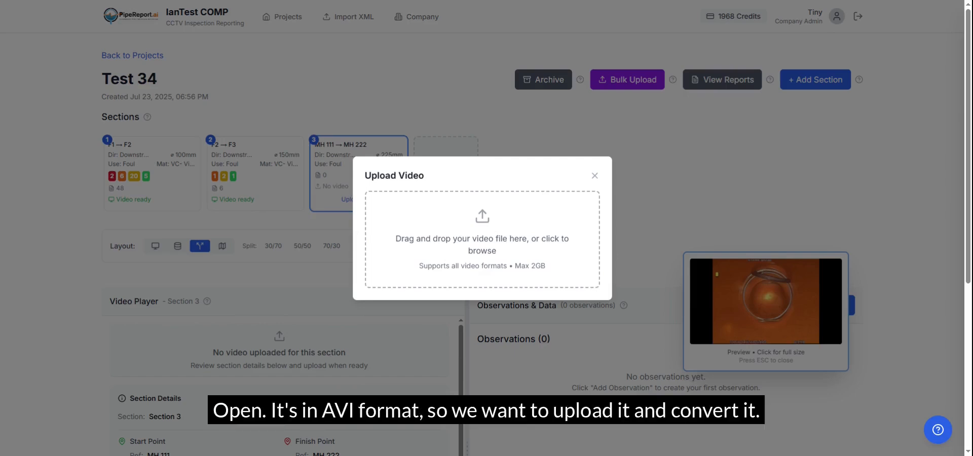
click(605, 324)
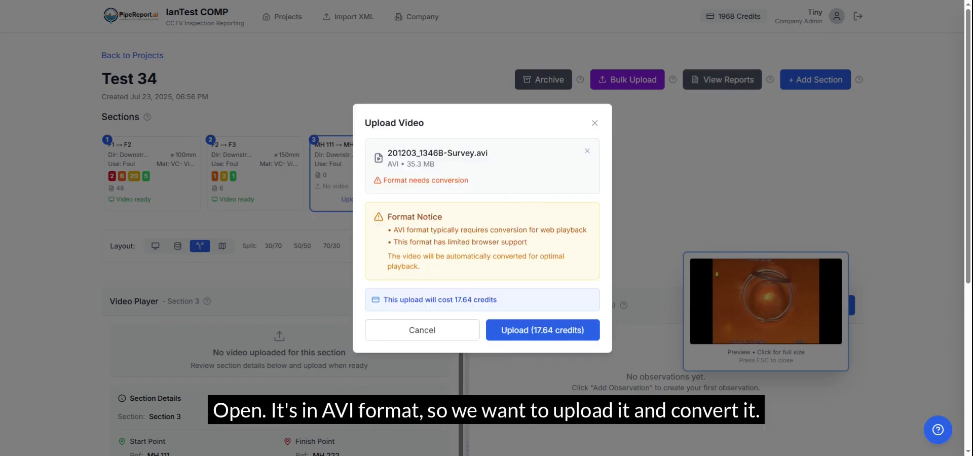
click(557, 332)
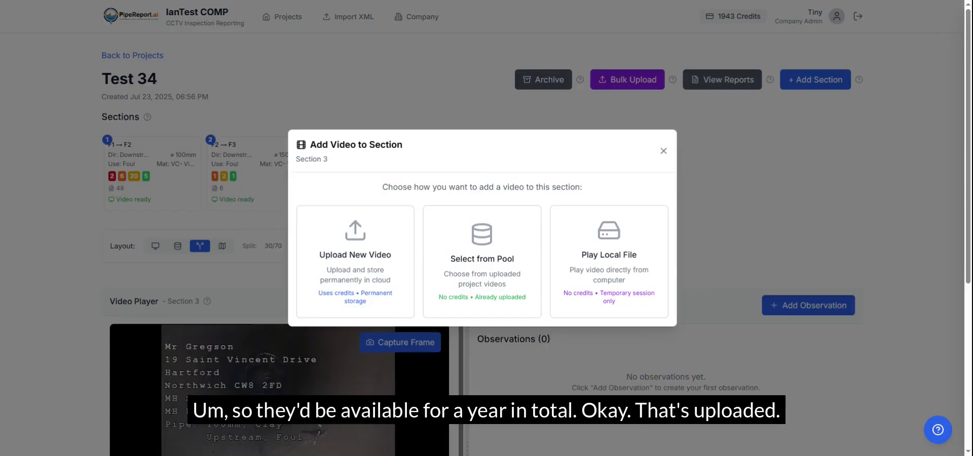
click(573, 344)
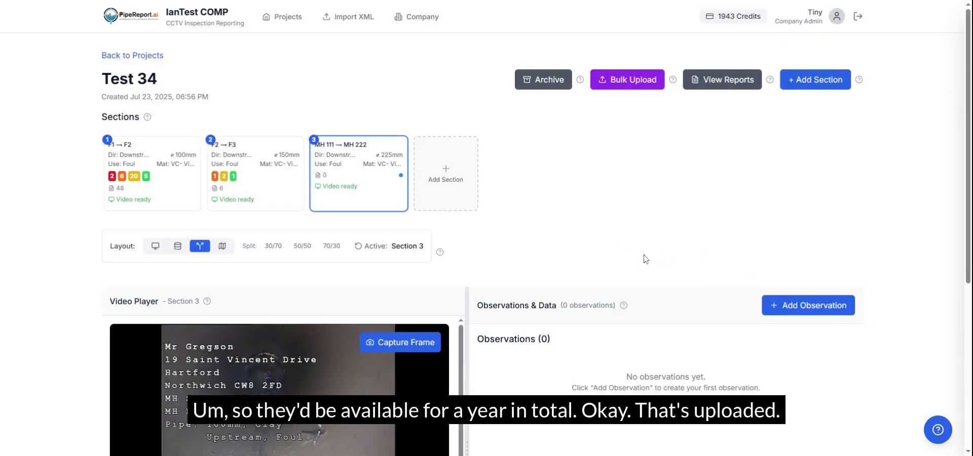
Start a new observation for Section 3 at distance 0 m with the observation code START
scroll(643, 257, down, 3)
scroll(646, 259, down, 1)
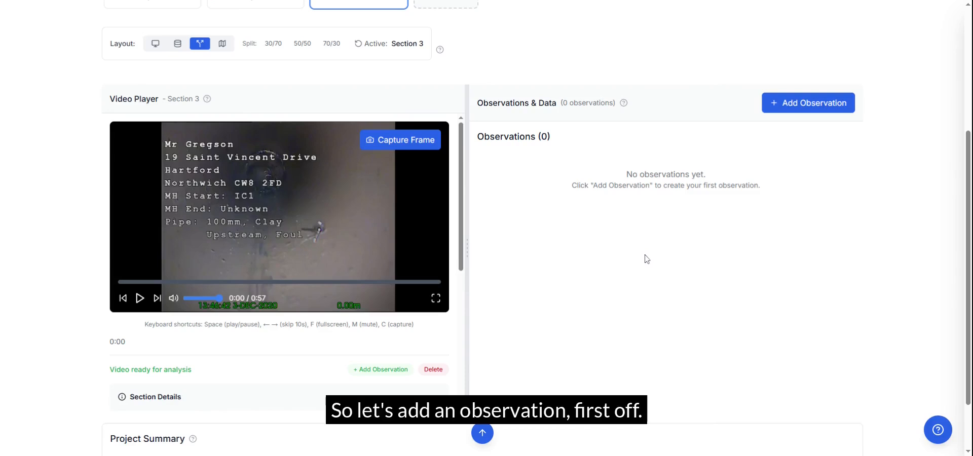
click(811, 112)
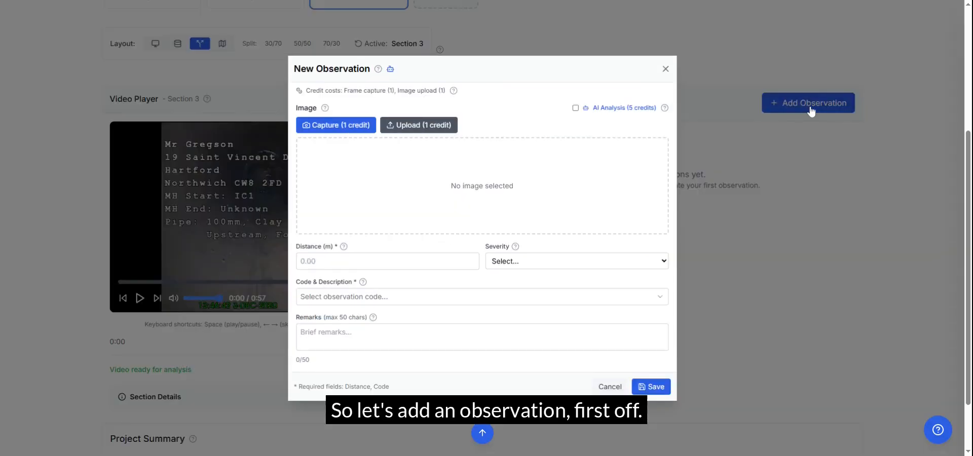
click(426, 261)
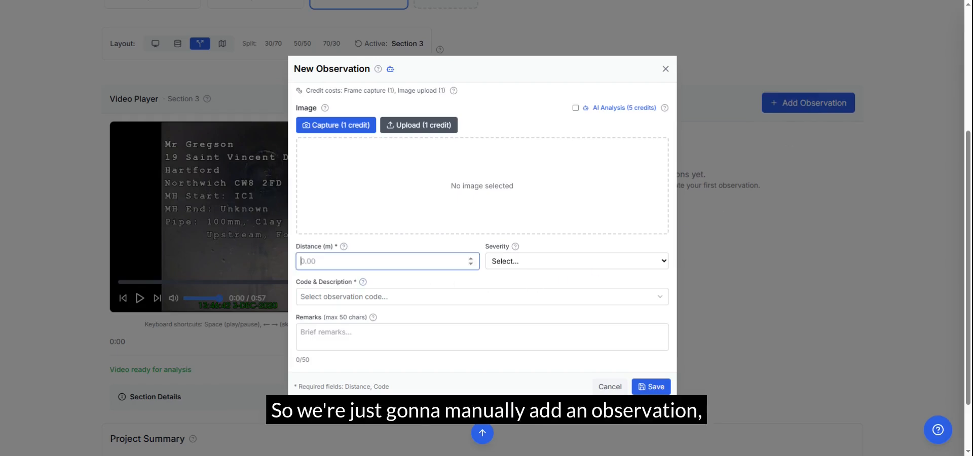
text(0)
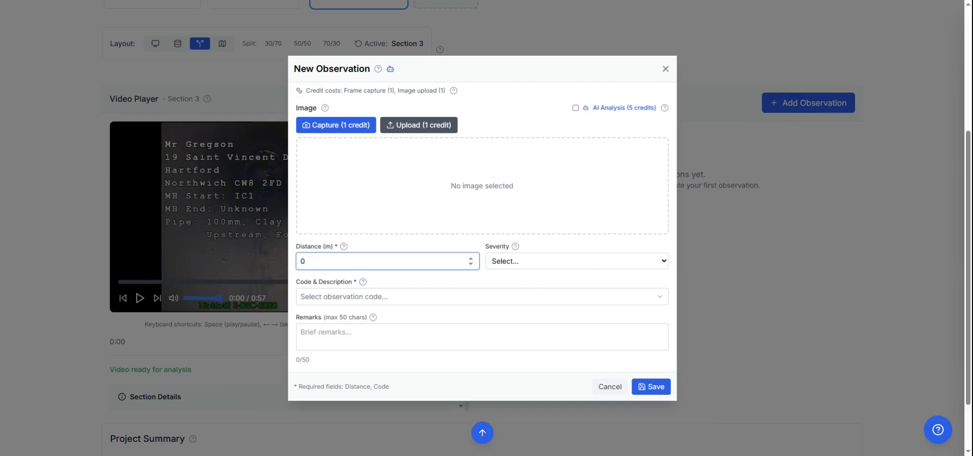
click(412, 299)
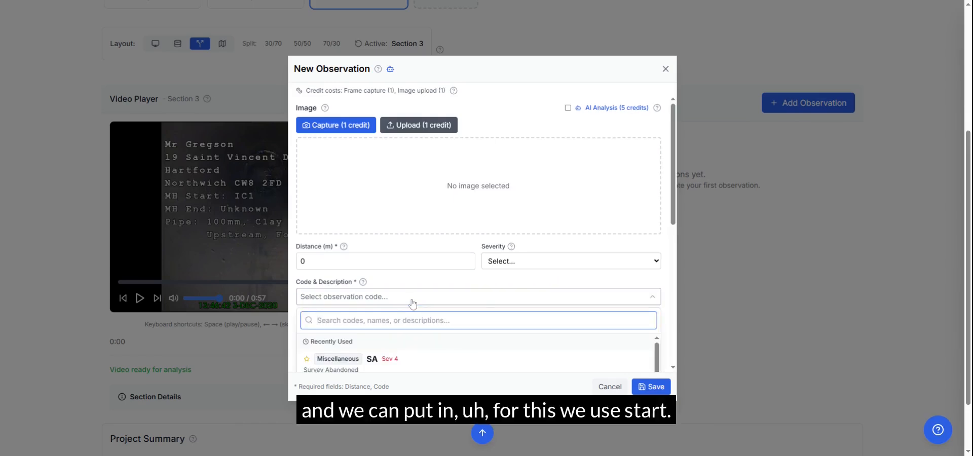
text(st)
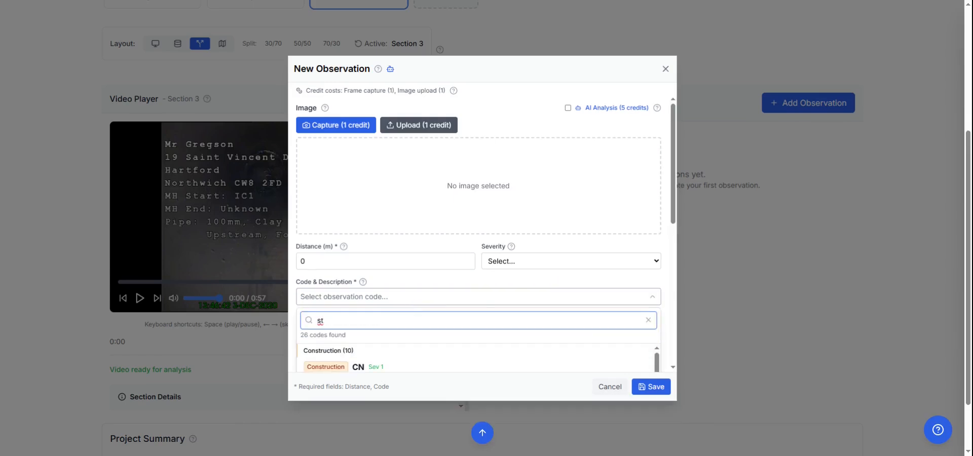
text(a)
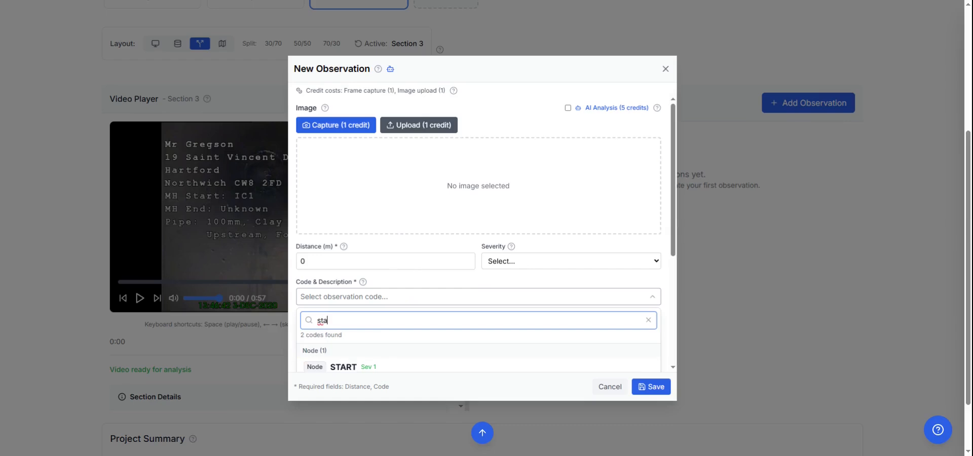
click(397, 368)
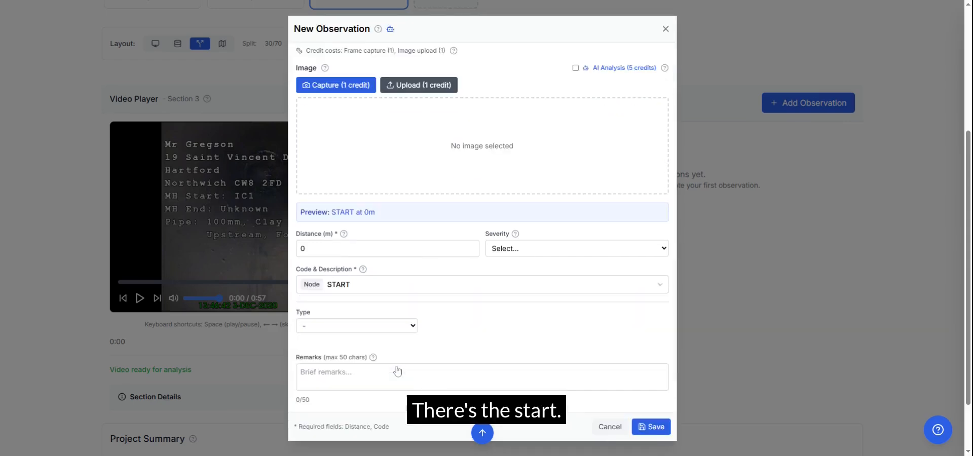
Set the START observation's type to Inspection Chamber and save the observation
click(412, 325)
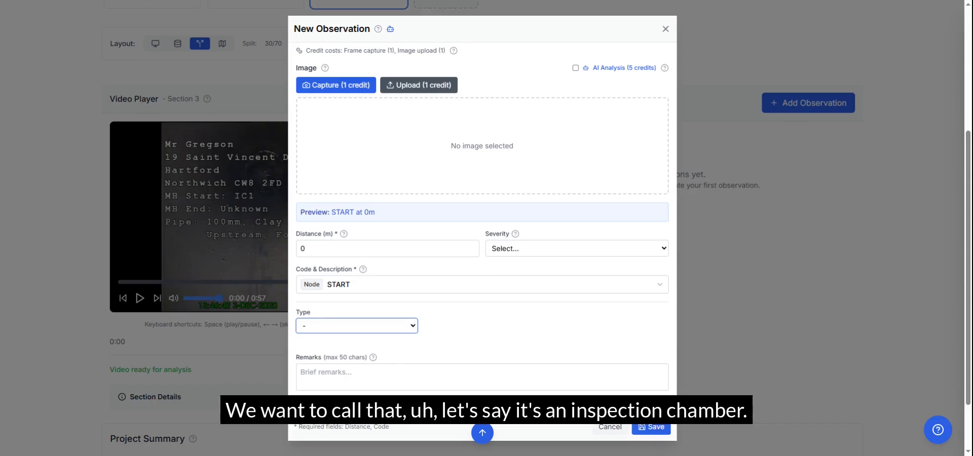
click(345, 360)
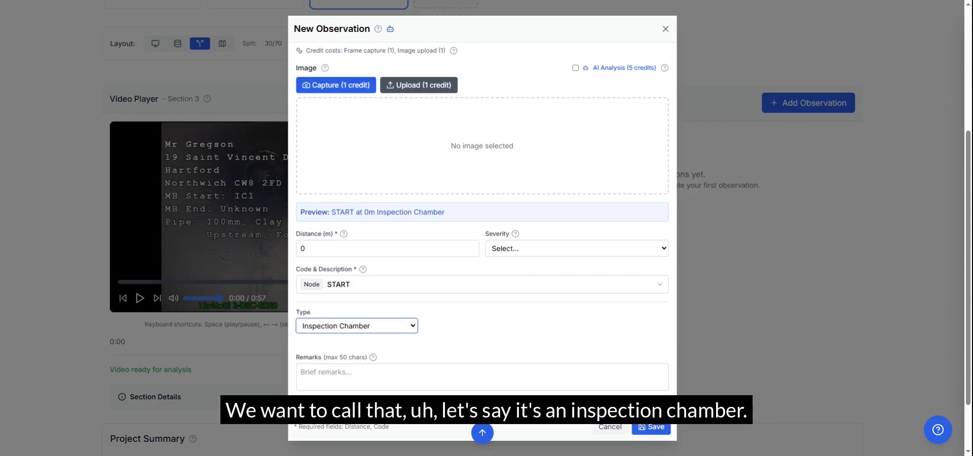
click(652, 428)
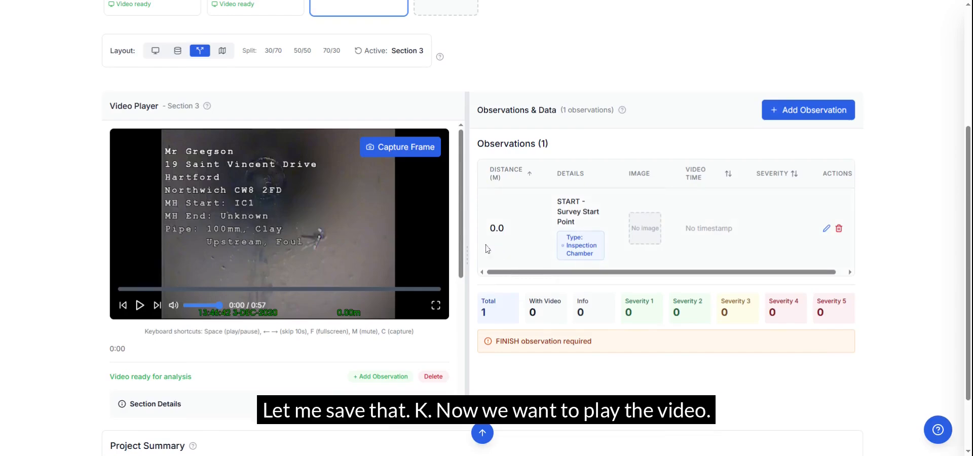
Capture the Section 3 video frame at 0:15 as a new observation and run the AI analysis on it
drag(467, 249, 536, 248)
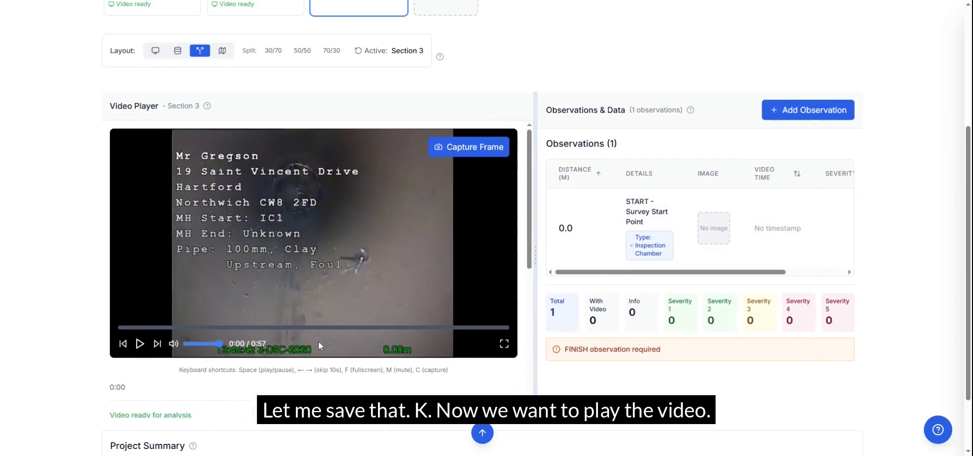
click(204, 327)
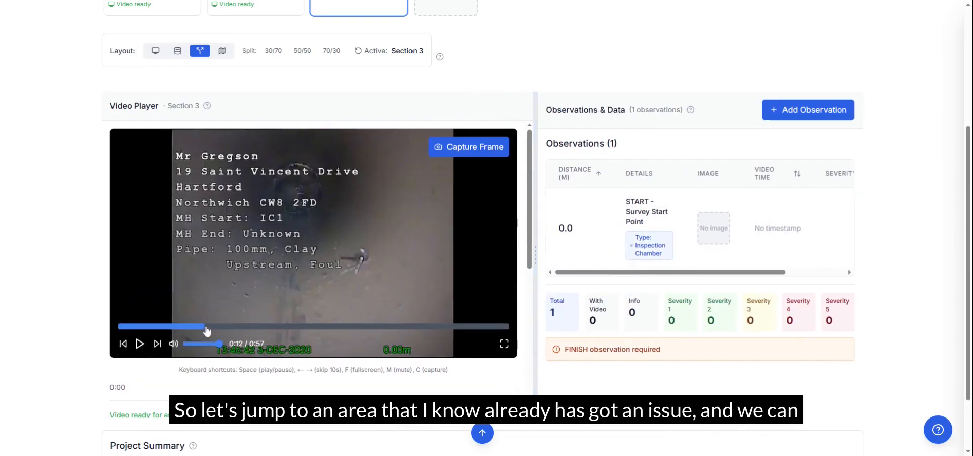
click(226, 328)
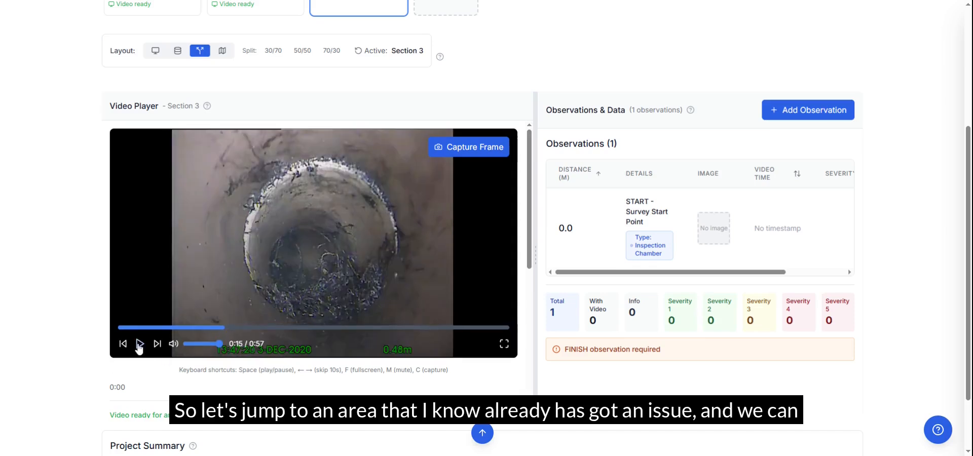
click(471, 151)
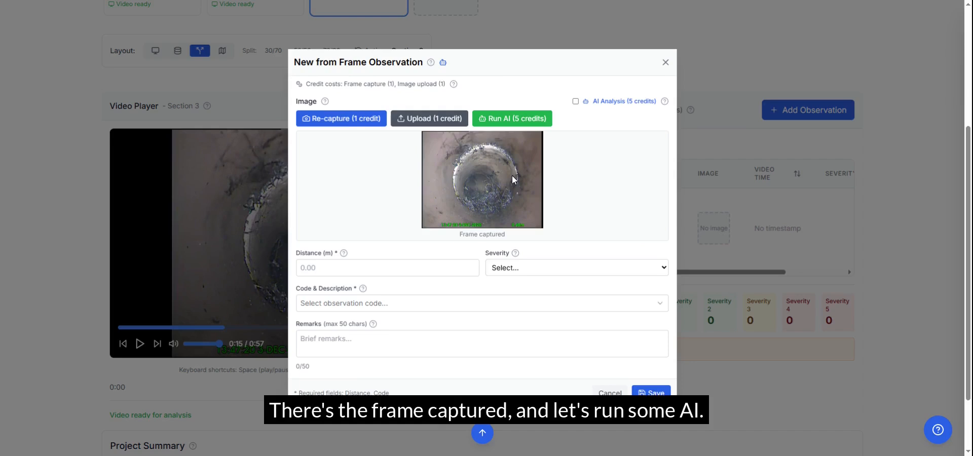
click(503, 127)
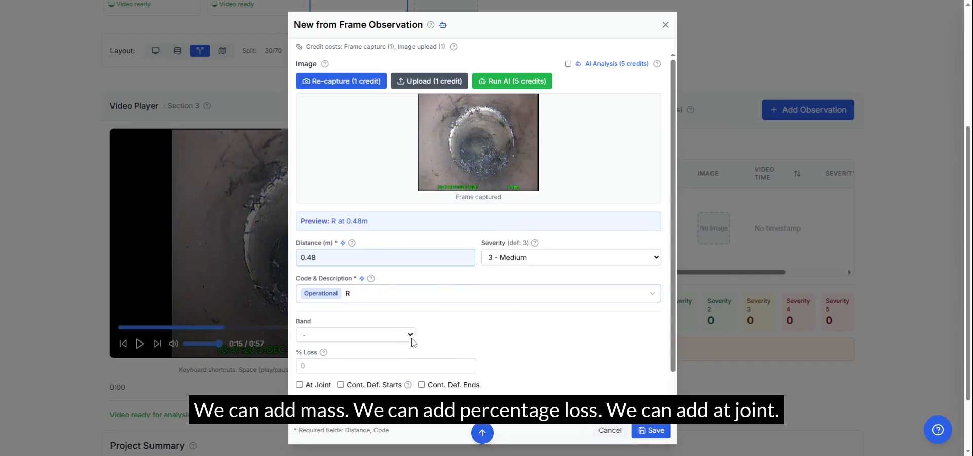
Set the roots observation at 0.48 m to band Mass, 20% loss and At Joint, and save it
click(412, 338)
click(410, 355)
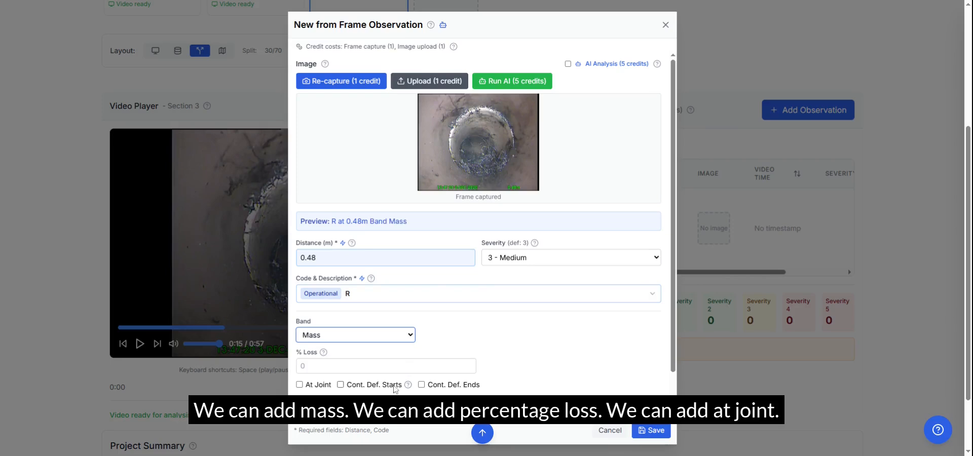
click(369, 366)
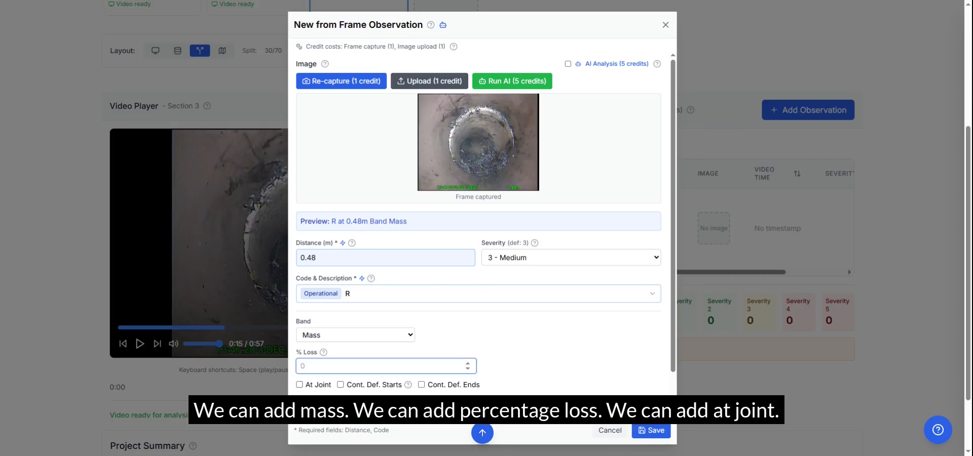
text(20)
click(299, 385)
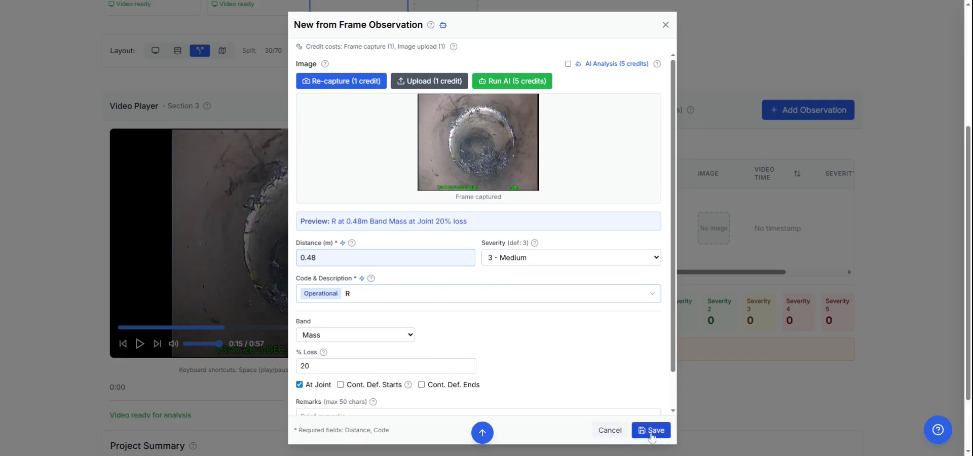
click(653, 434)
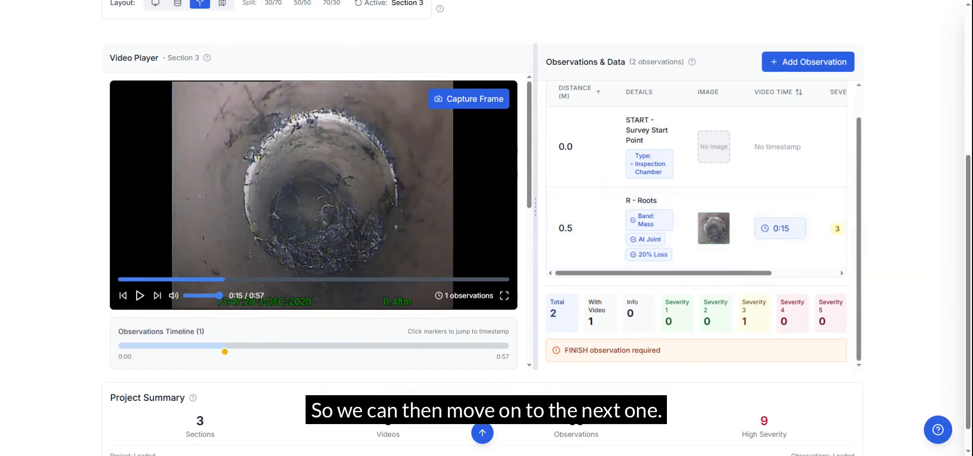
Play the survey video on to 0:28, capture that frame as a new observation and run the AI analysis on it
drag(535, 208, 444, 208)
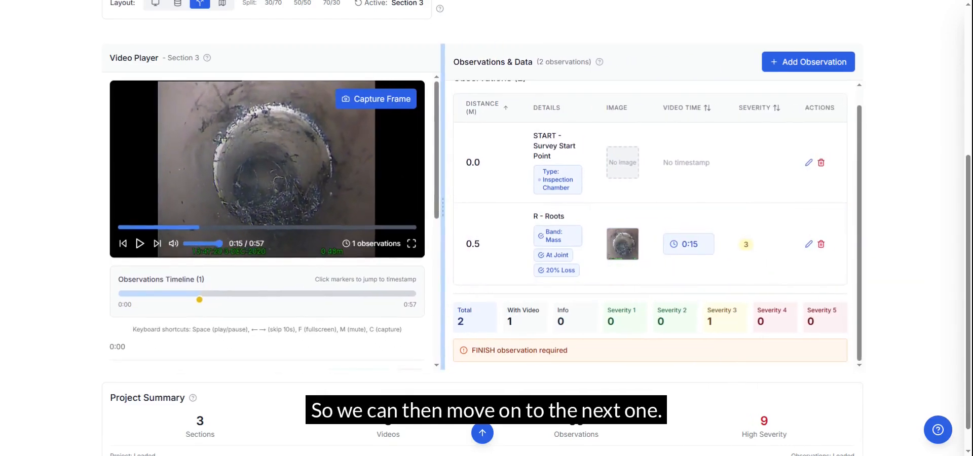
click(140, 244)
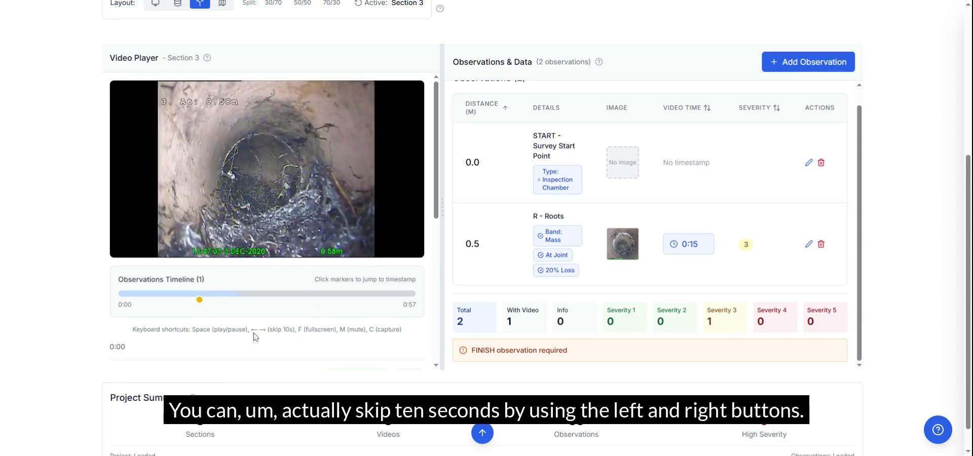
key(space)
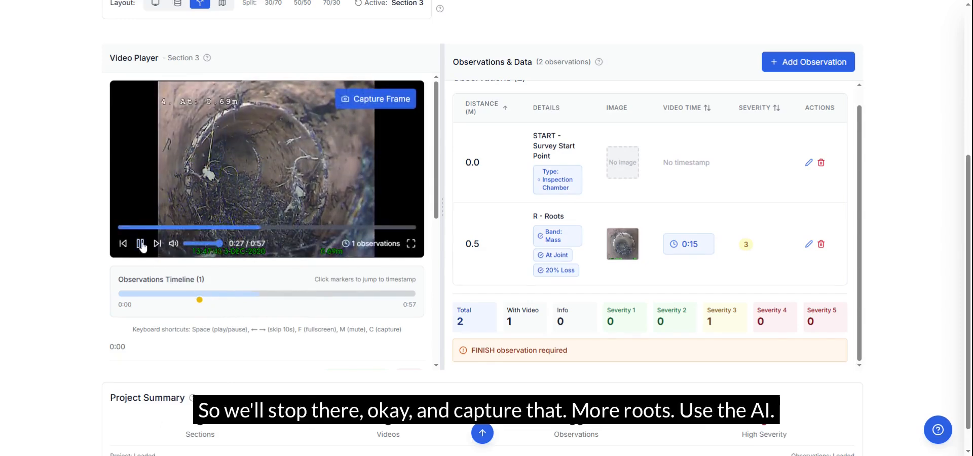
click(141, 245)
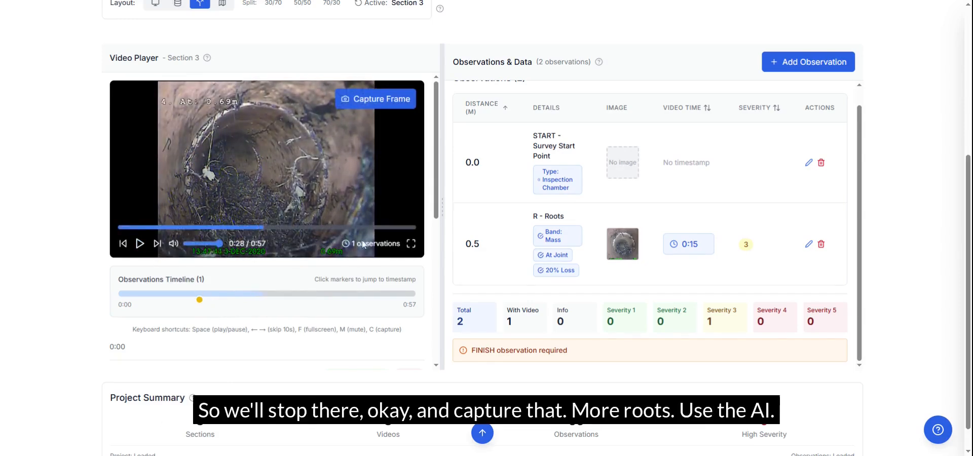
click(375, 101)
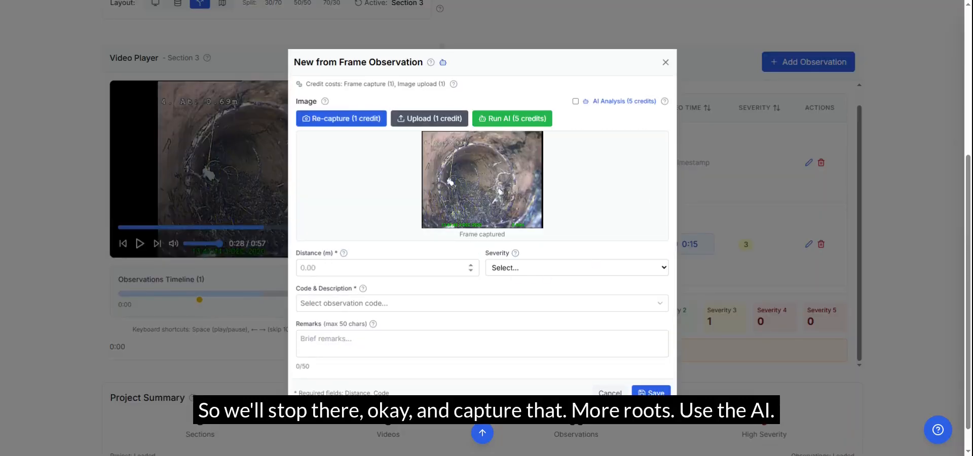
click(512, 118)
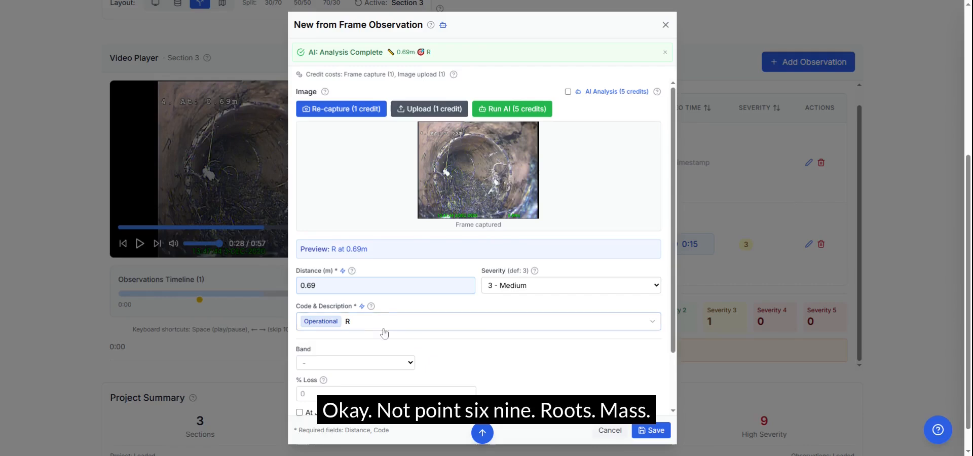
Set the roots observation at 0.69 m to band Mass, At Joint and 30% loss, and save it
click(408, 364)
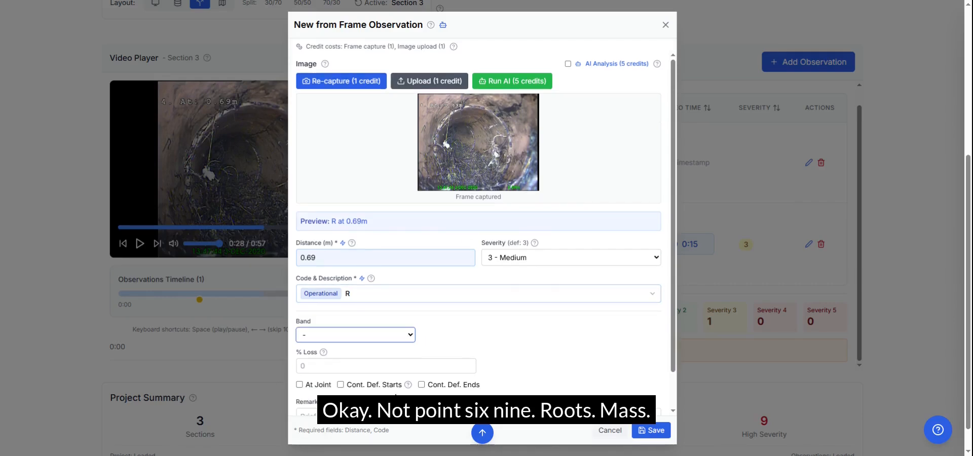
click(397, 388)
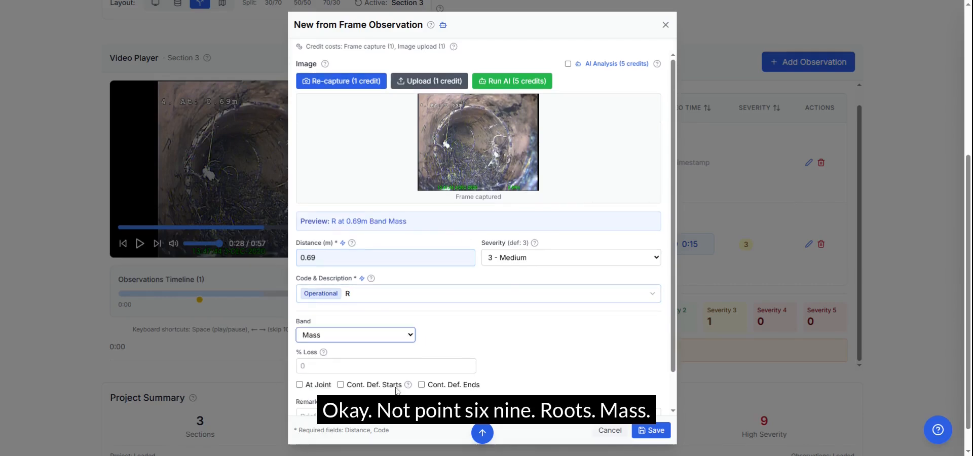
click(299, 385)
click(349, 366)
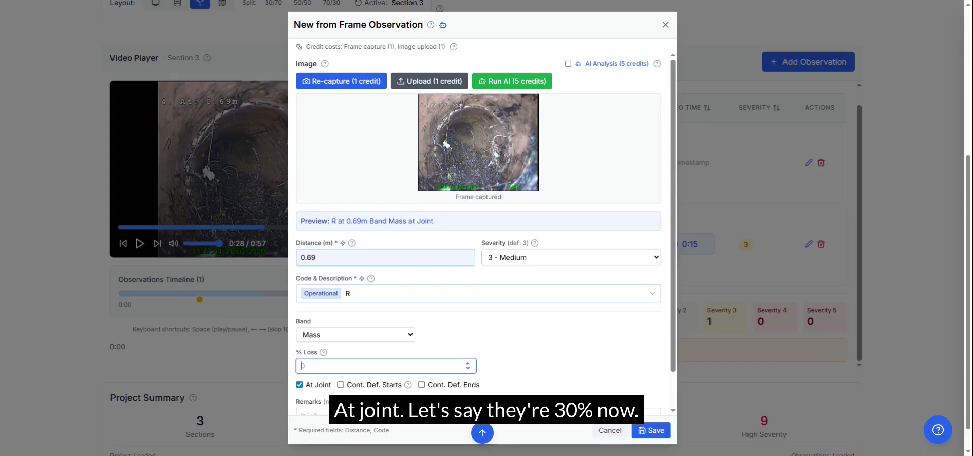
text(30)
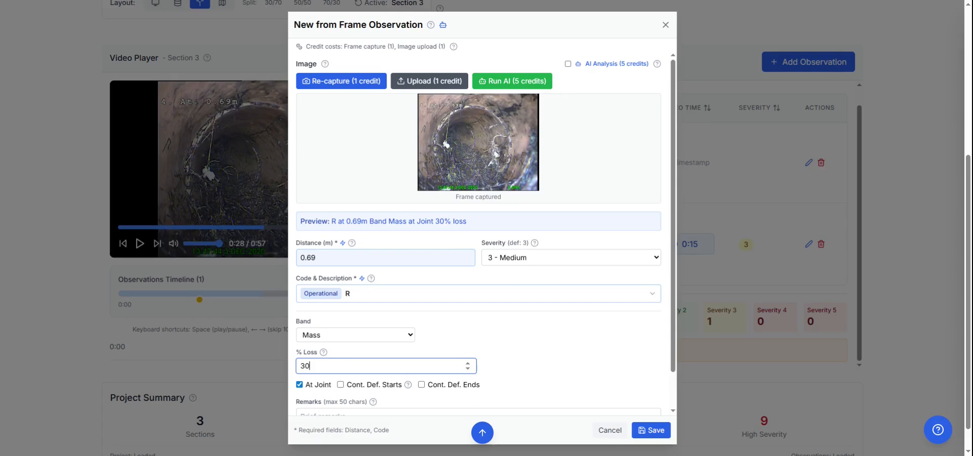
click(646, 431)
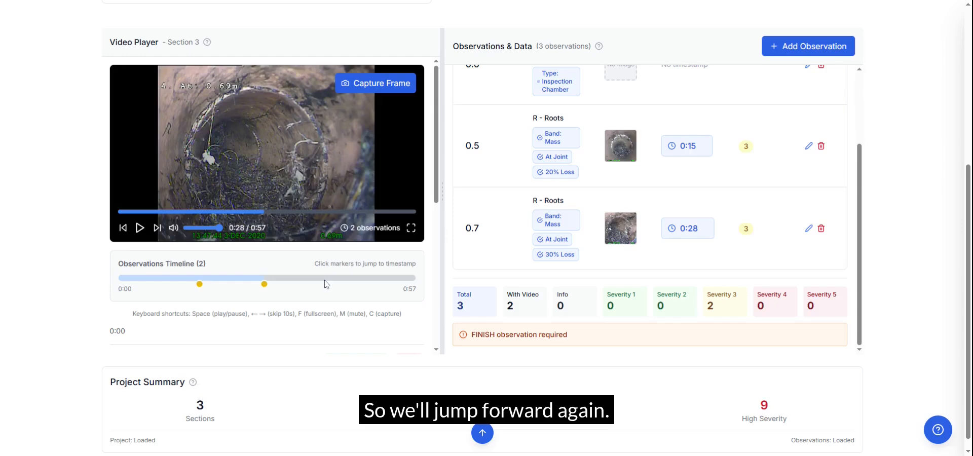
Skip ahead in the survey video to 0:50 and capture that frame as a new observation
click(297, 211)
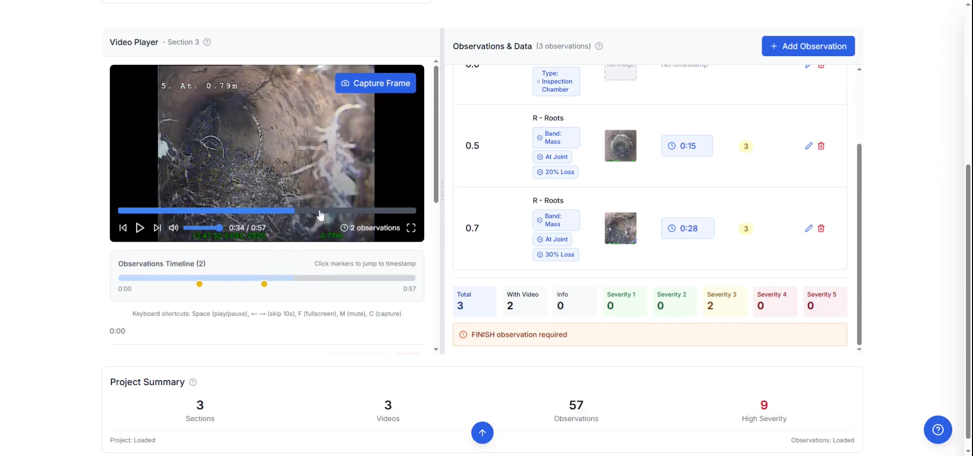
click(320, 212)
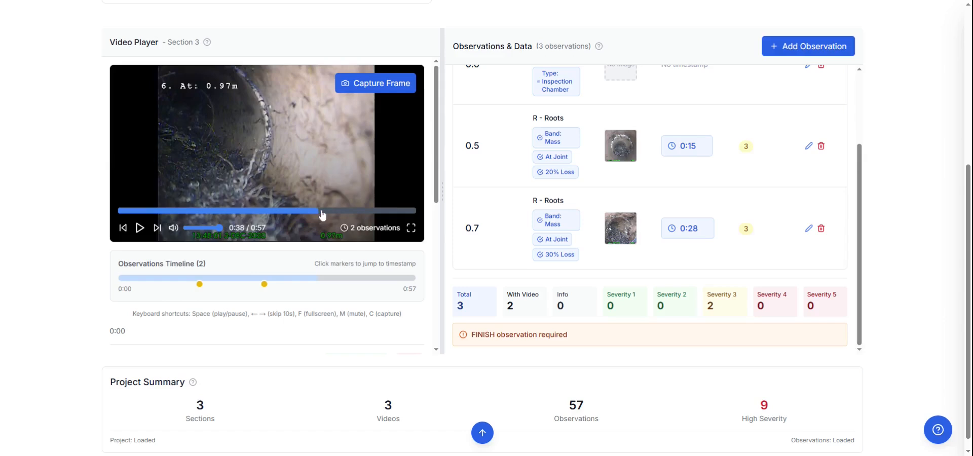
click(373, 212)
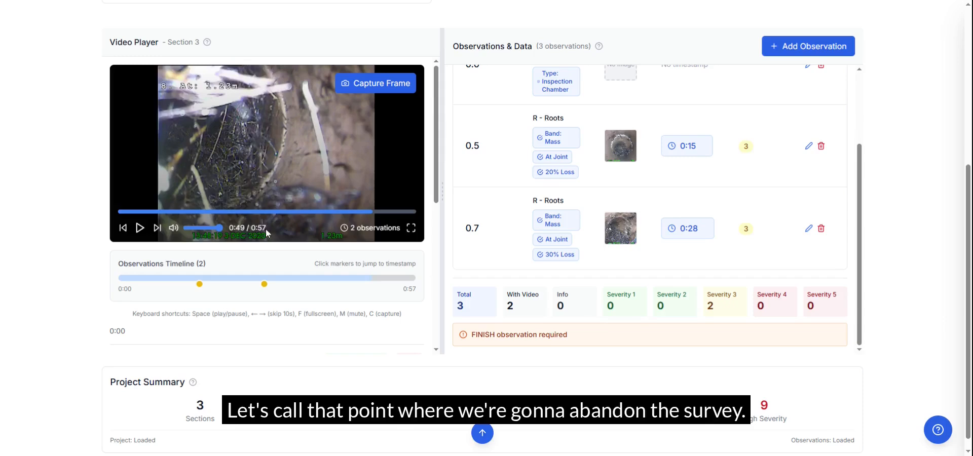
click(382, 213)
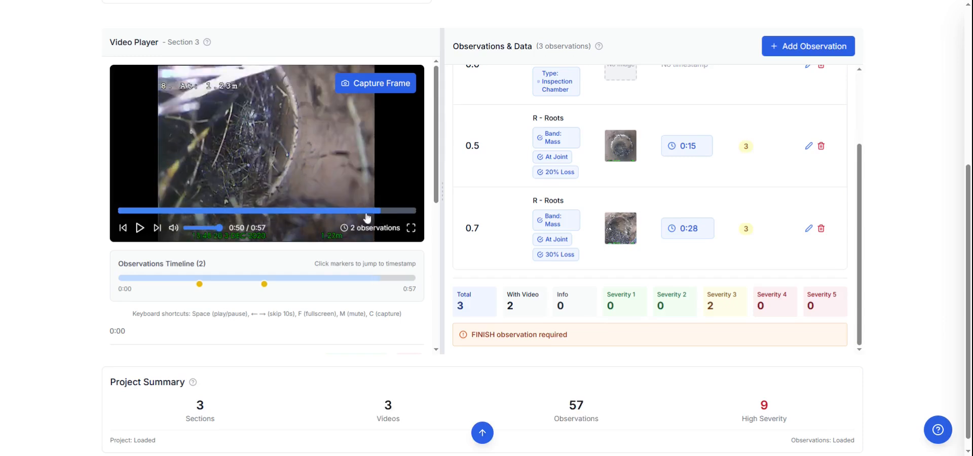
click(375, 83)
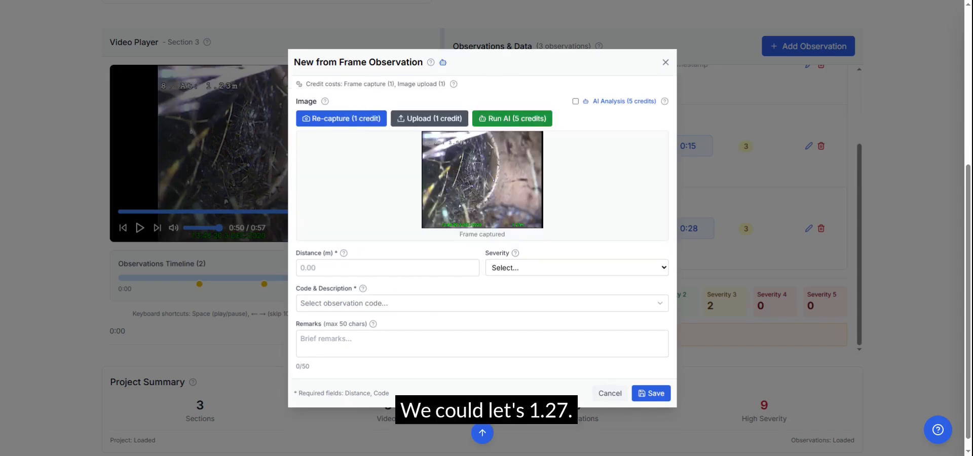
Manually enter a distance of 1.27 m and choose the observation code R (Roots) for the captured frame
click(381, 268)
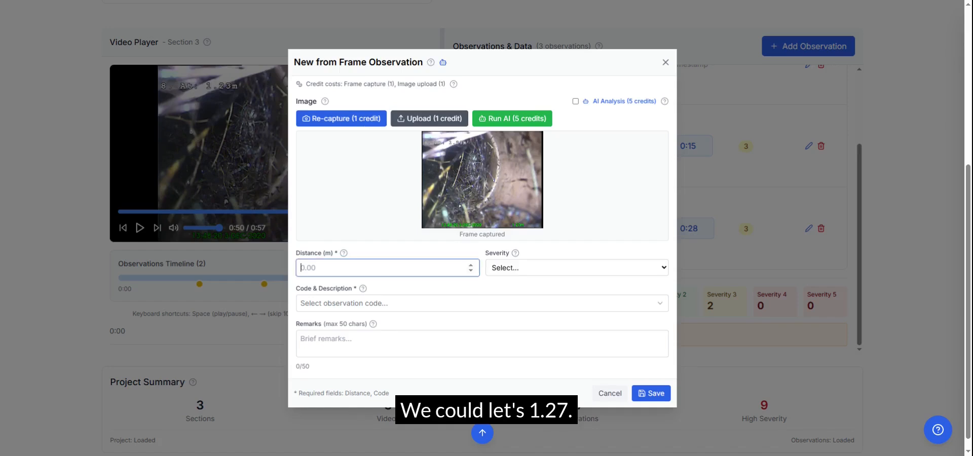
text(1.27)
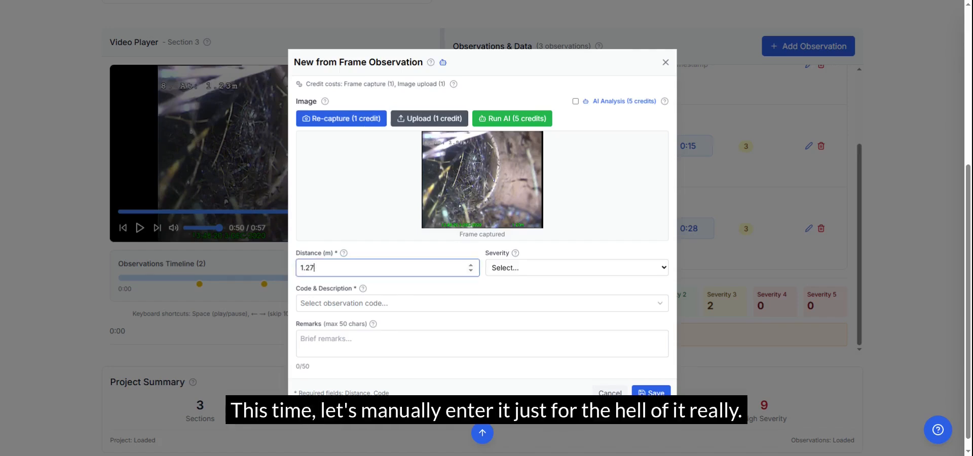
click(398, 303)
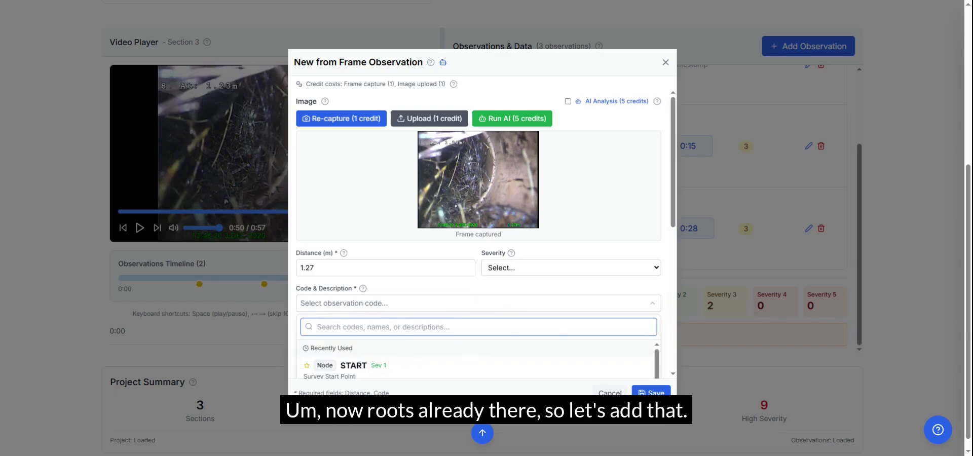
scroll(405, 358, down, 2)
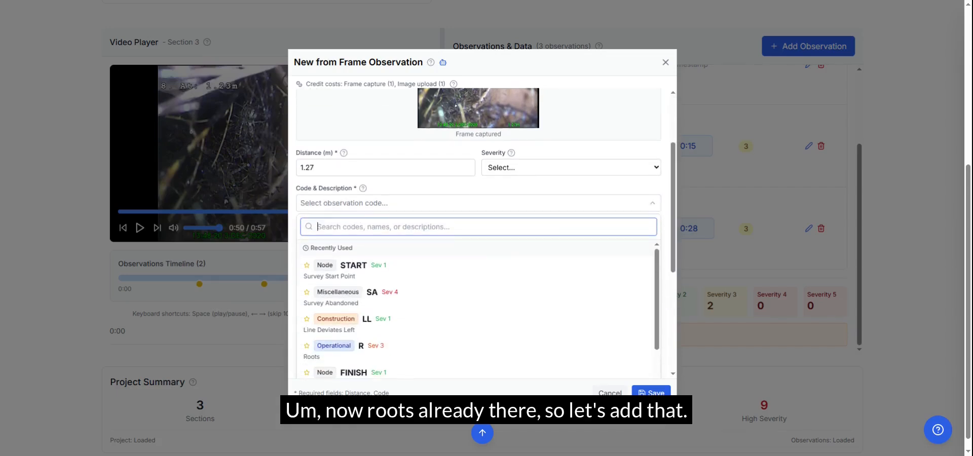
click(428, 358)
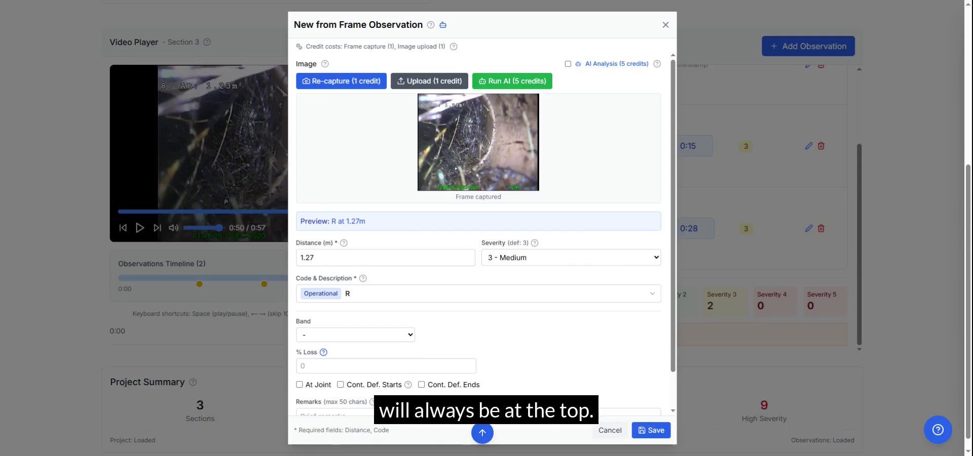
Set the roots observation at 1.27 m to band Mass, 80% loss and At Joint, and save it
click(412, 336)
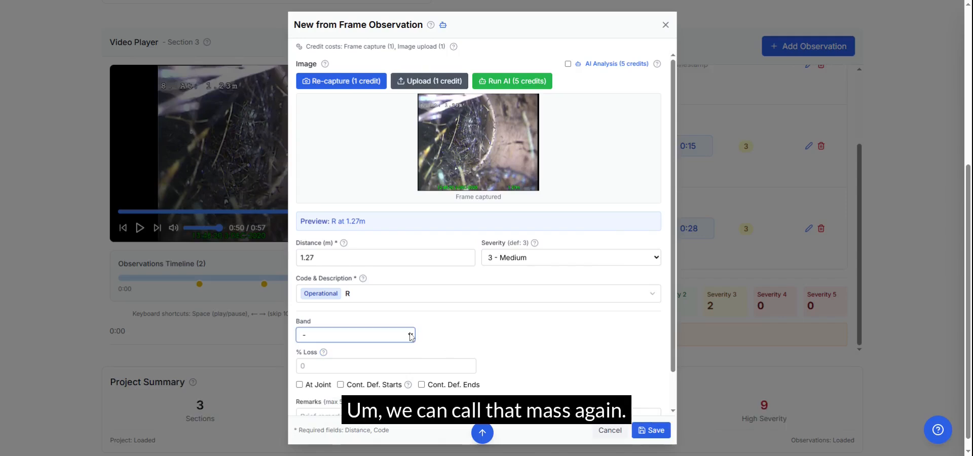
click(413, 348)
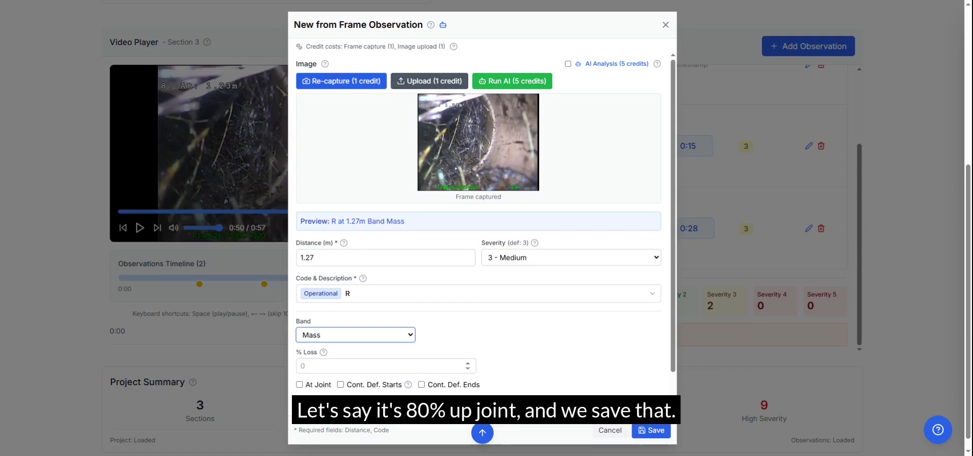
click(401, 366)
text(80)
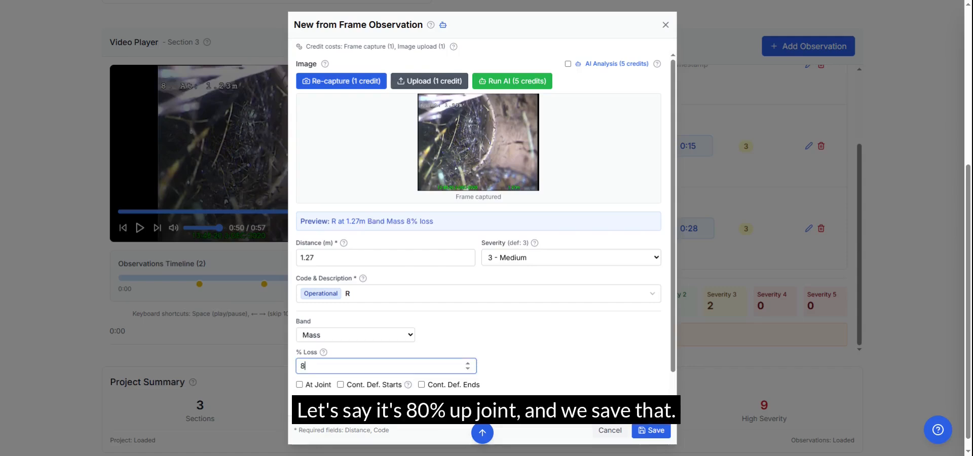
click(299, 385)
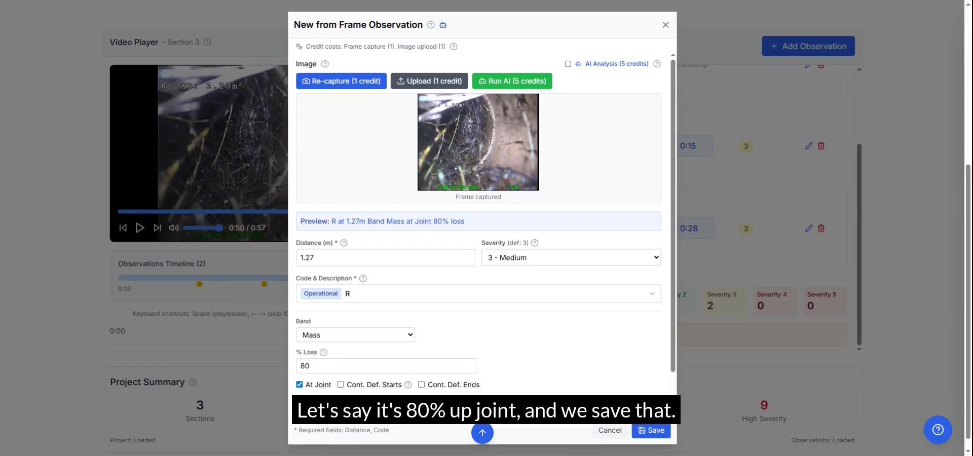
click(656, 432)
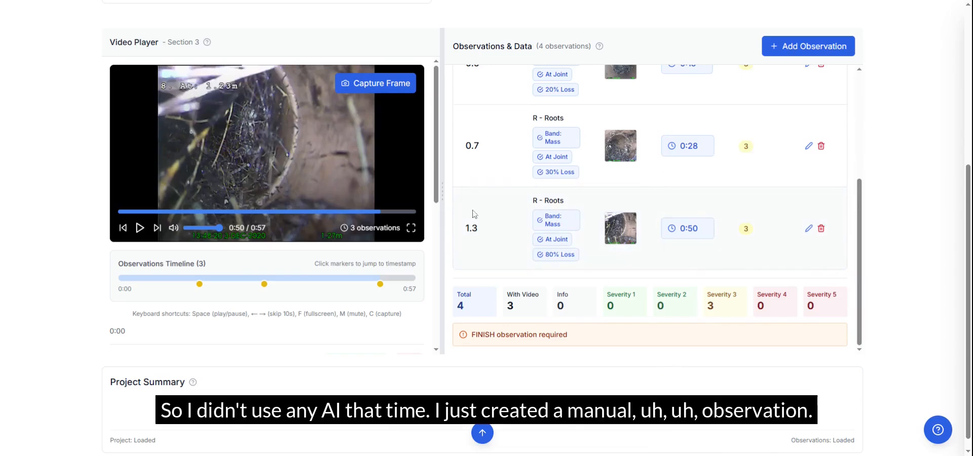
Add a new observation to Section 3 at a distance of 1.3 m with the miscellaneous code SA (Survey Abandoned)
drag(443, 218, 297, 224)
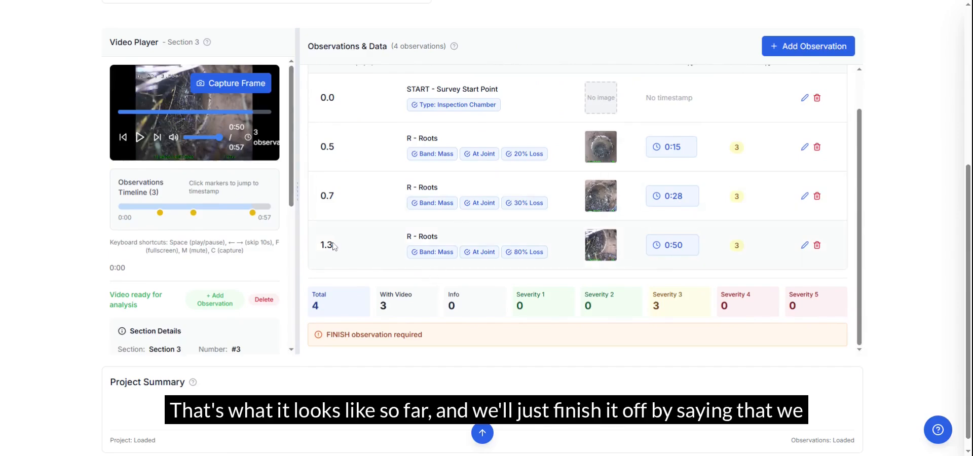
mouse_move(662, 194)
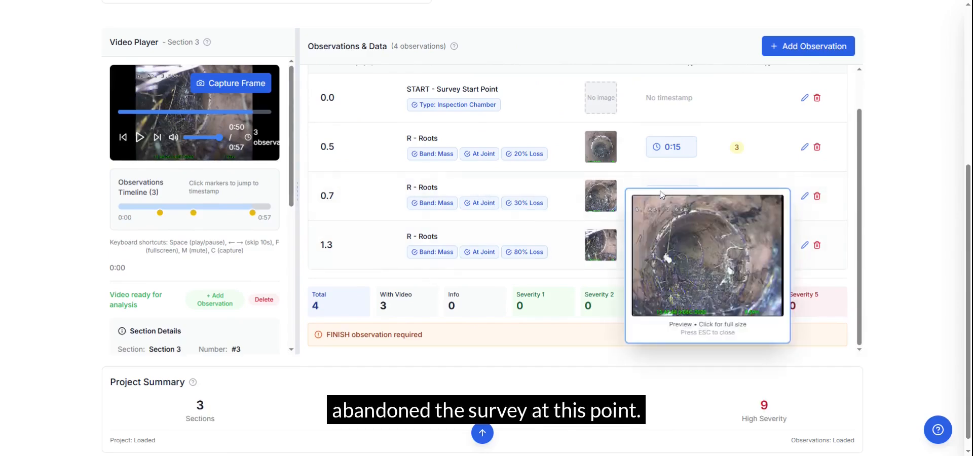
click(809, 49)
click(301, 261)
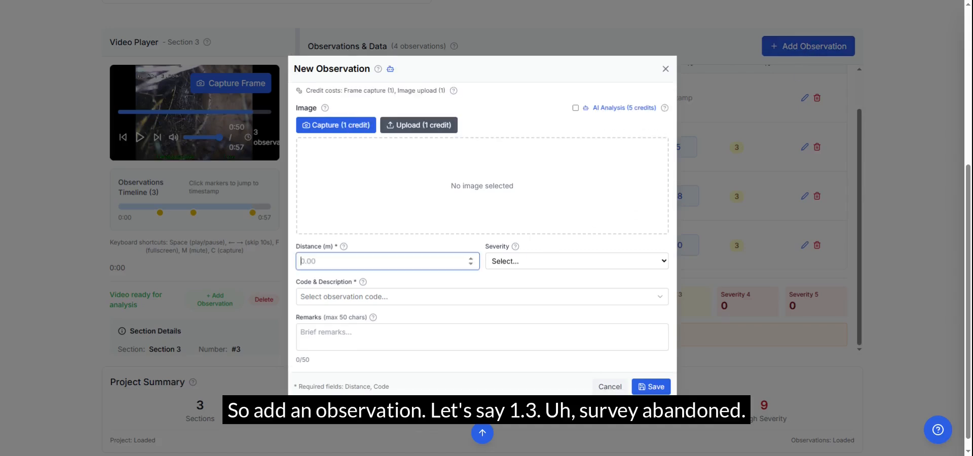
text(1.3)
click(459, 300)
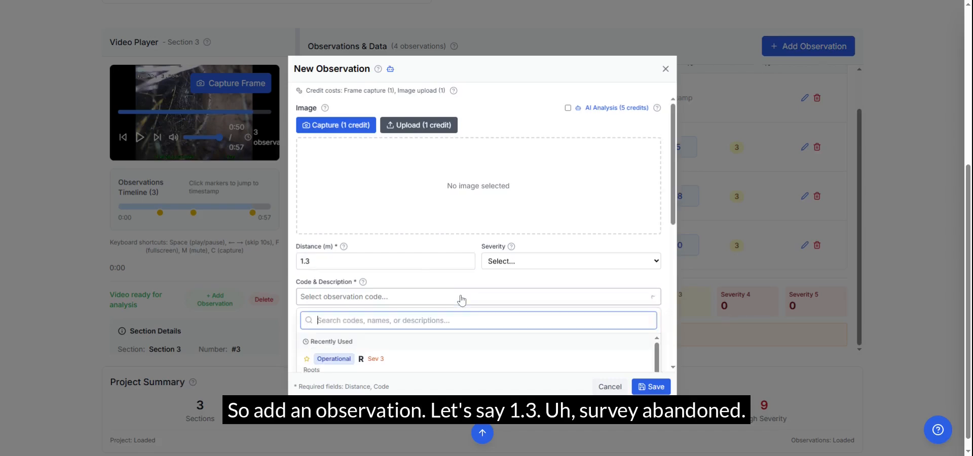
text(s)
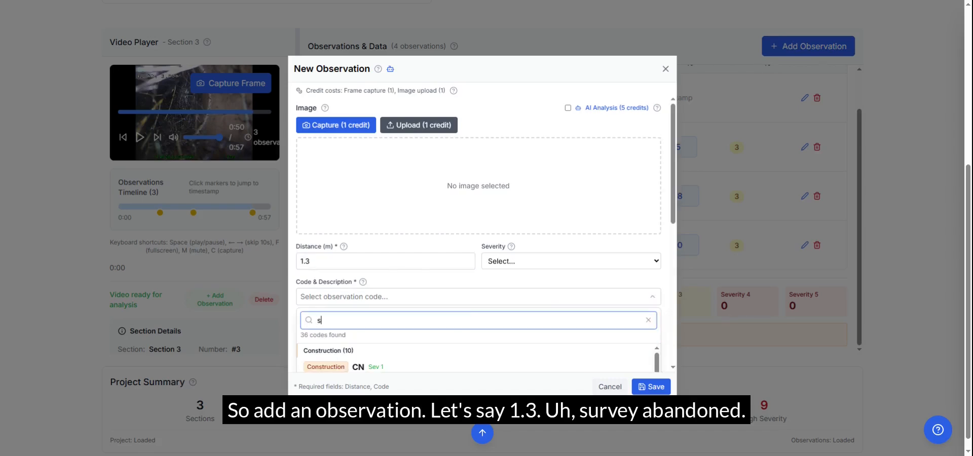
text(ur)
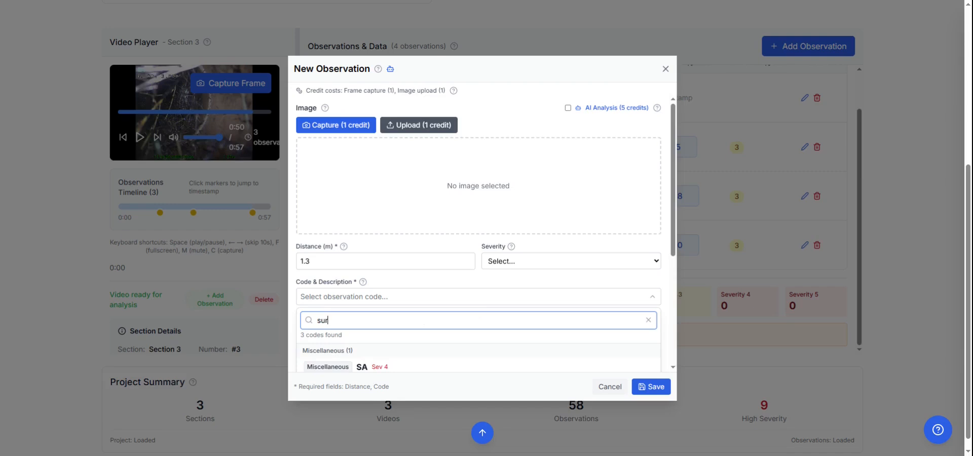
click(408, 367)
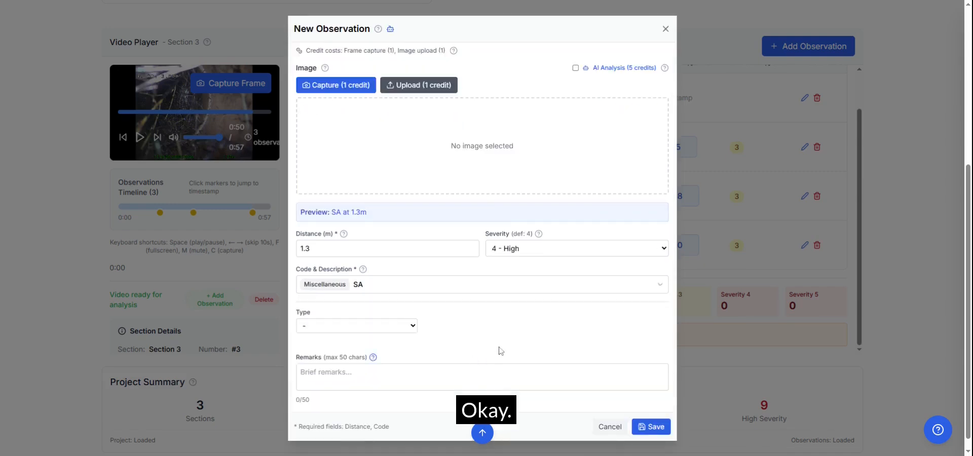
Set the survey abandoned observation's type to Line obstructed, add the remark "Unable to continue", and save it
click(414, 328)
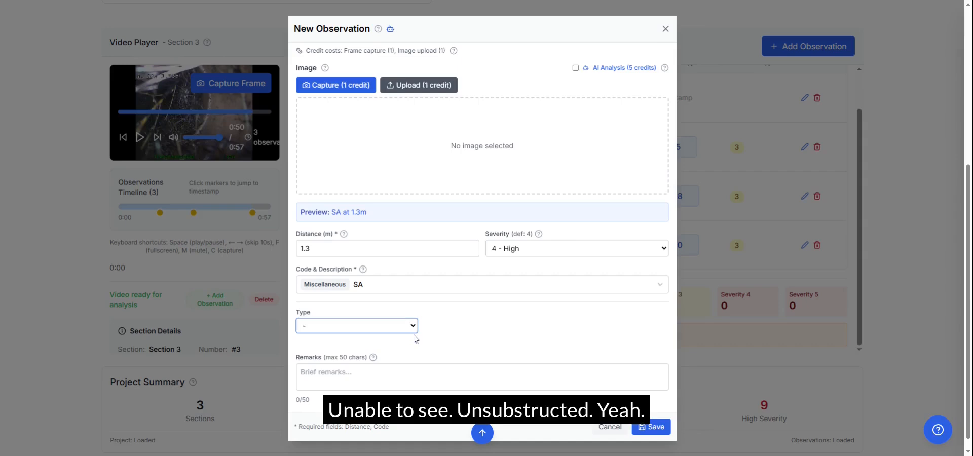
click(373, 357)
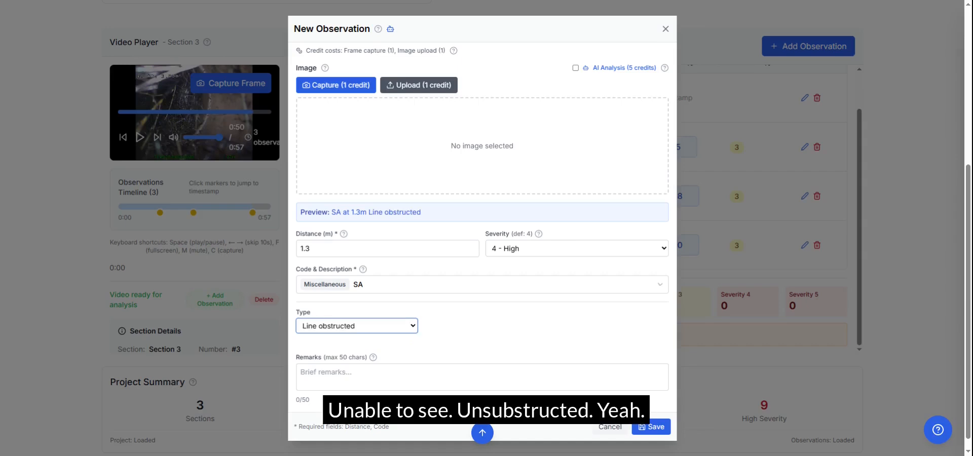
click(374, 376)
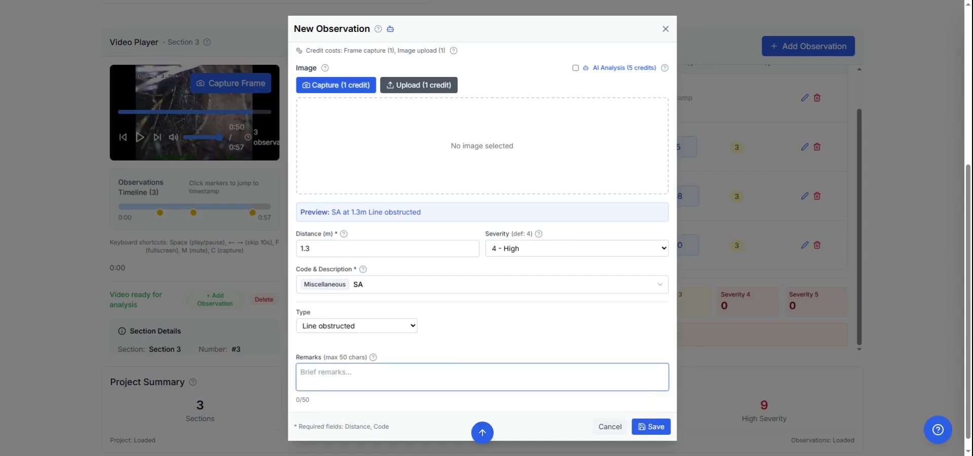
text(Unable to continue)
click(651, 427)
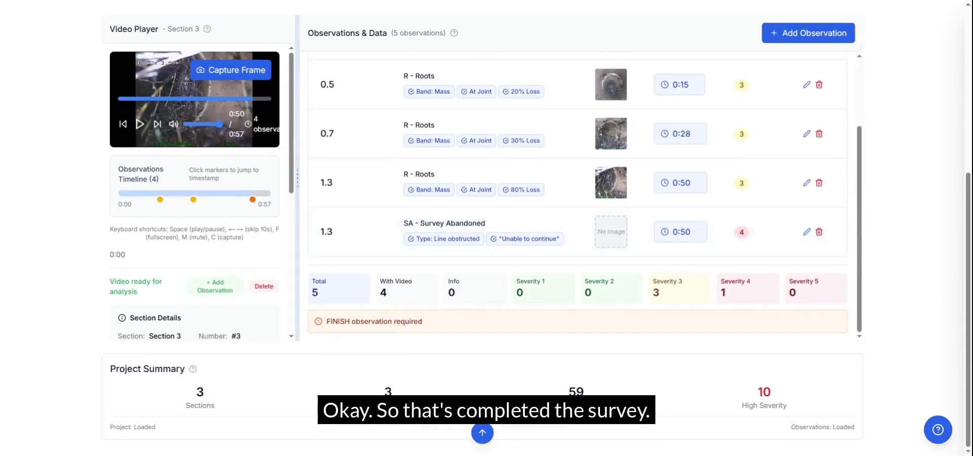
Enlarge the video player and jump to the observation markers at 0:28 and 0:15 on the timeline
drag(297, 335, 504, 340)
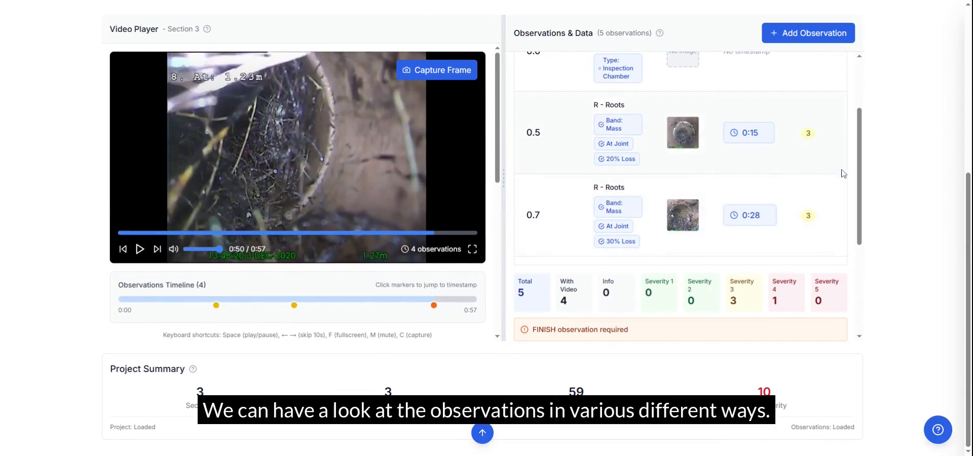
scroll(851, 152, up, 3)
drag(849, 147, 868, 138)
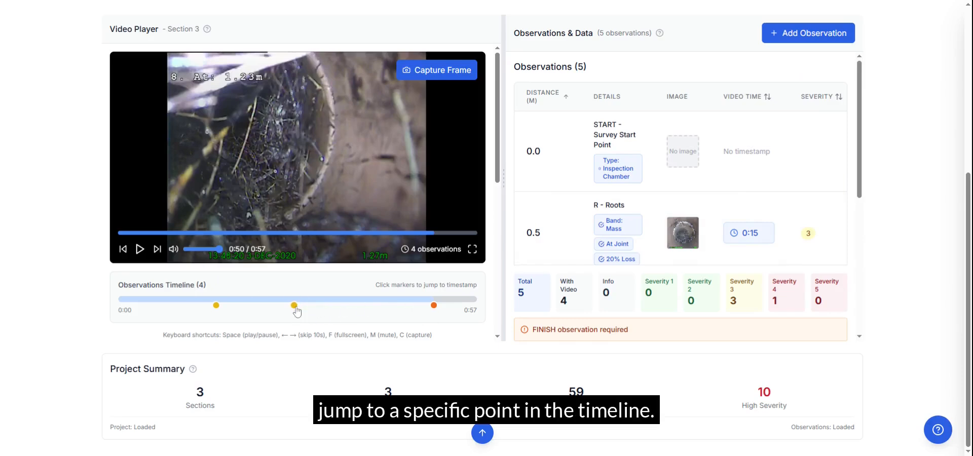
click(301, 307)
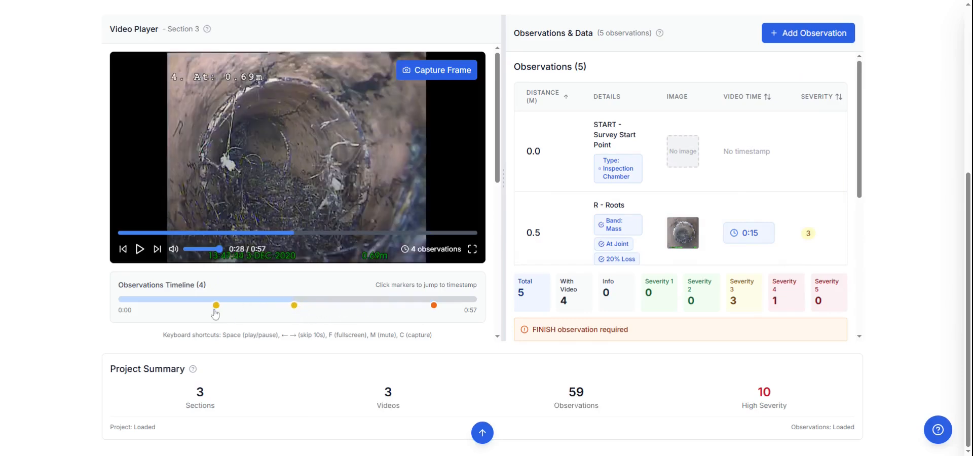
click(215, 311)
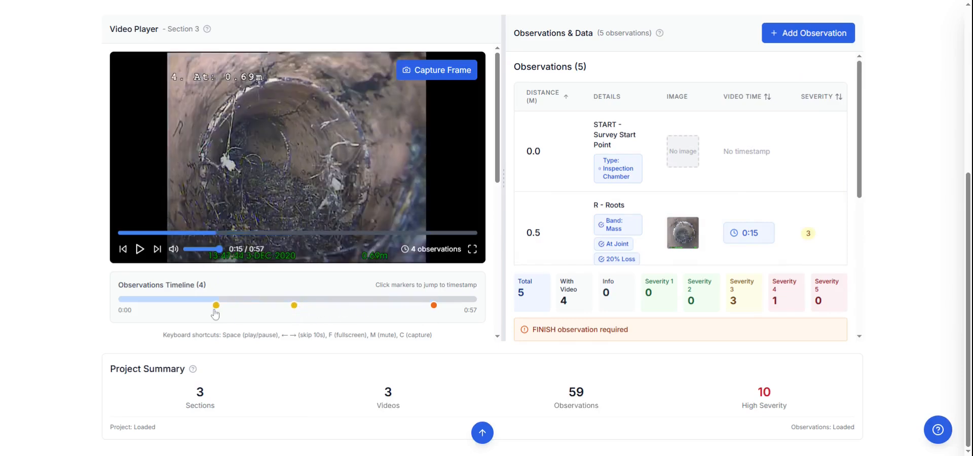
View the 0.5 m roots observation's image at full size, and jump the video to the 1.3 m roots observation at 0:50
mouse_move(680, 242)
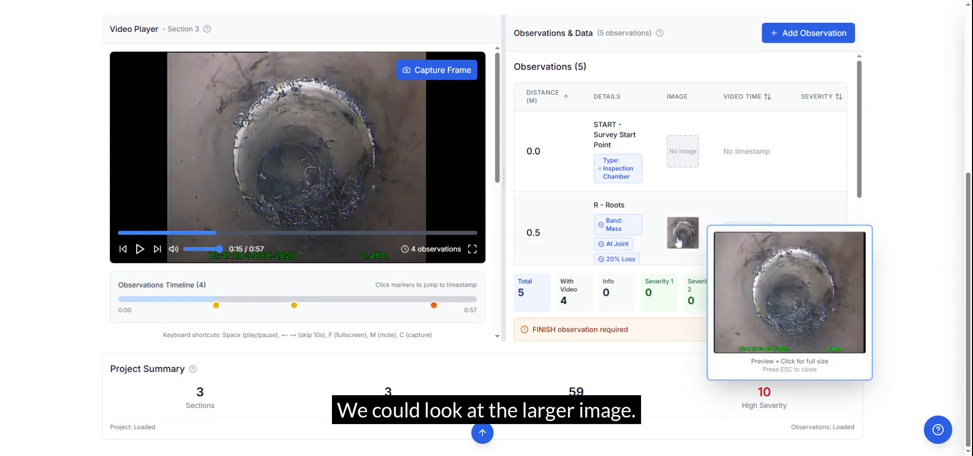
click(735, 271)
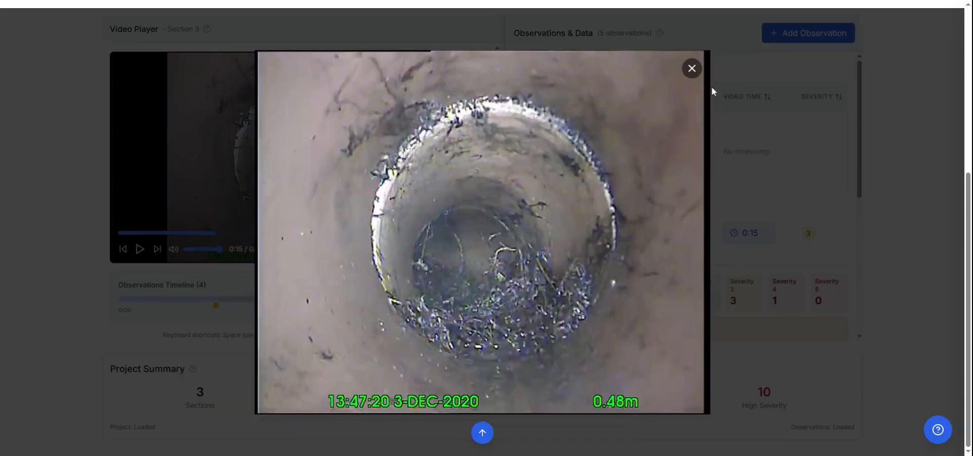
click(692, 68)
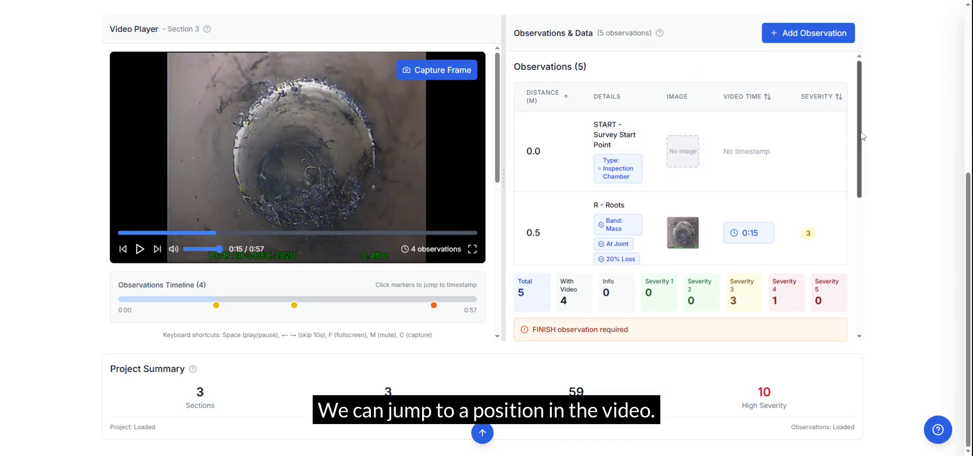
drag(862, 136, 880, 239)
click(749, 190)
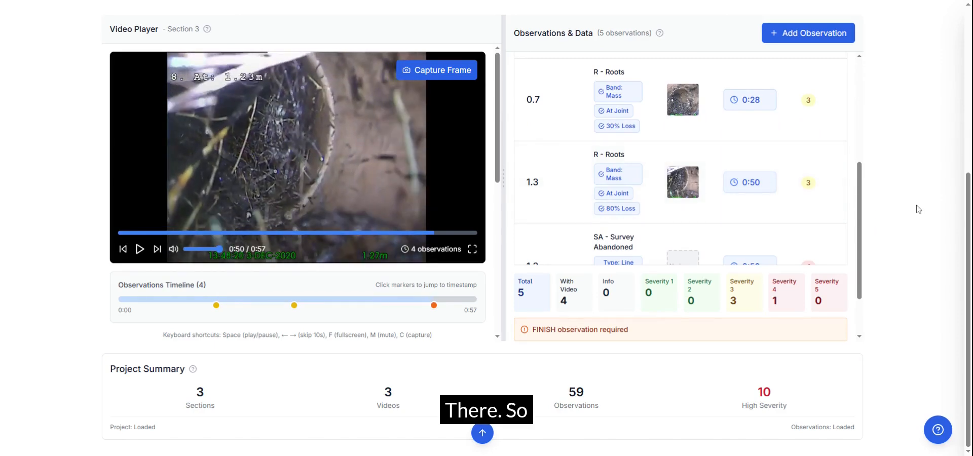
Switch to Section 1 (F1 → F2) and jump its video to the red high-severity observation marker at 0:58
drag(967, 273, 966, 118)
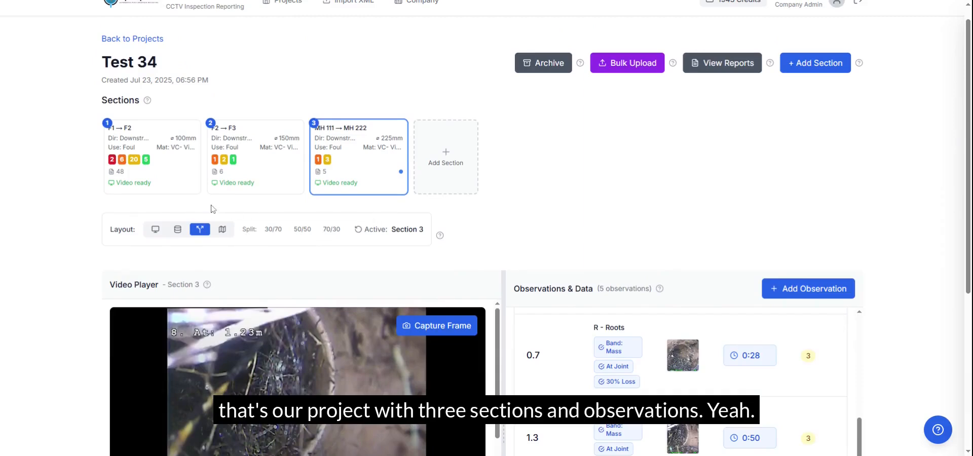
click(181, 175)
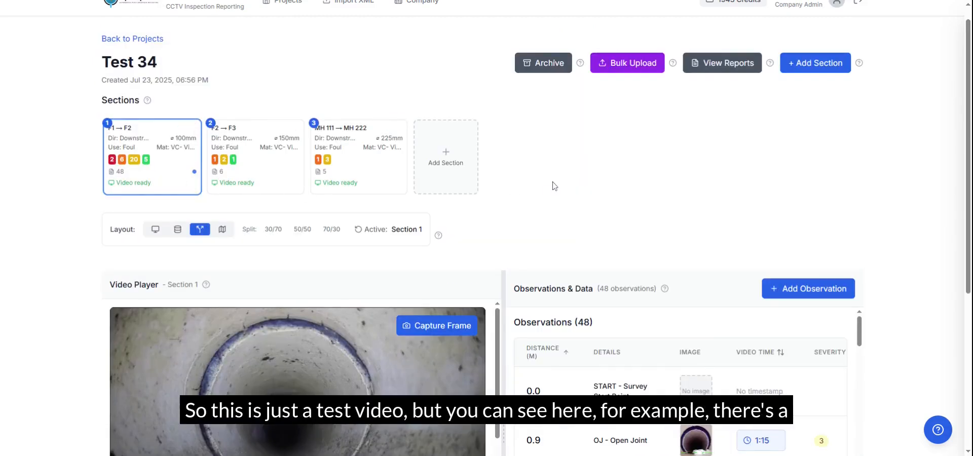
scroll(553, 185, down, 4)
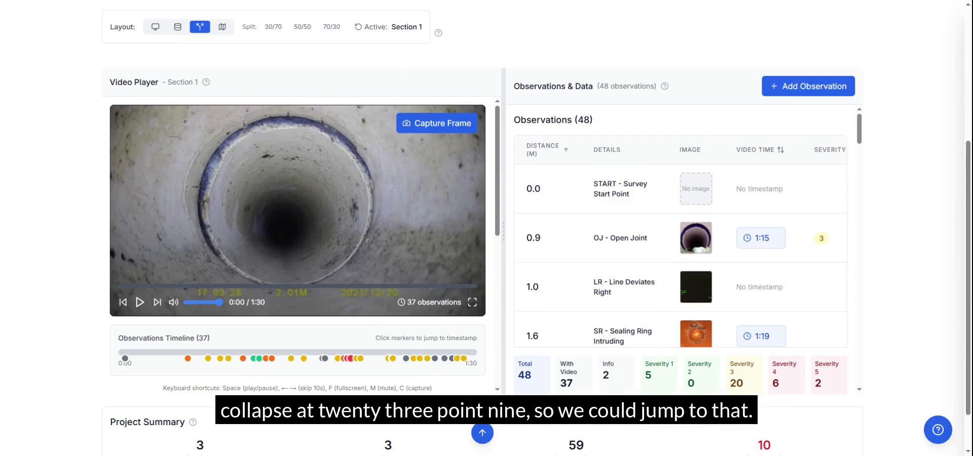
click(351, 359)
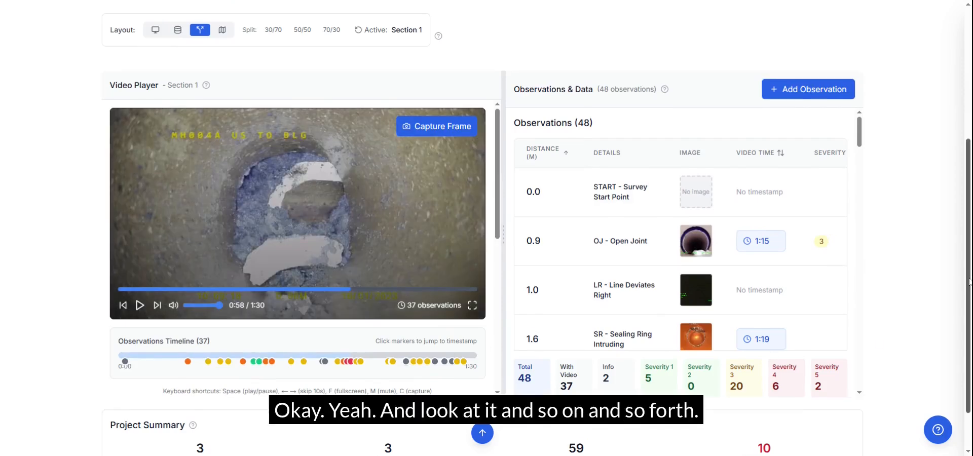
Generate an inspection report for Test 34 with the default title and the Sigma (Default) branding profile
scroll(353, 364, up, 5)
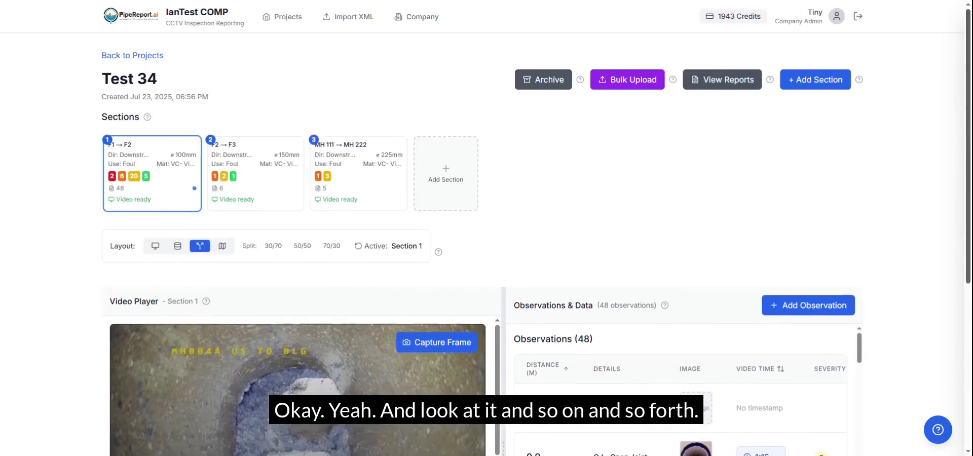
click(742, 83)
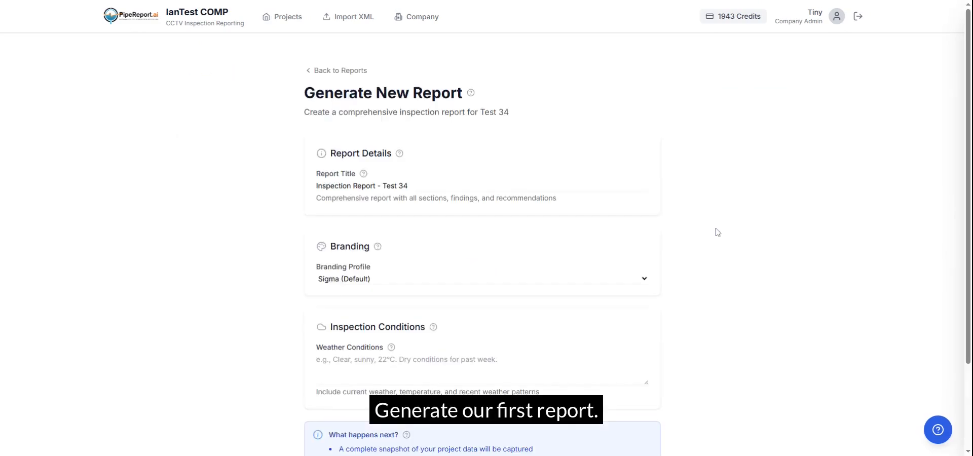
scroll(717, 232, down, 3)
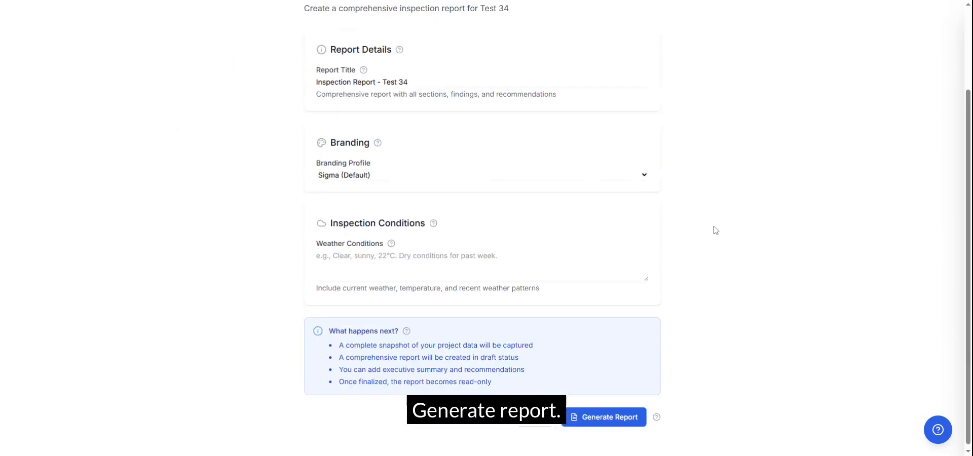
click(617, 416)
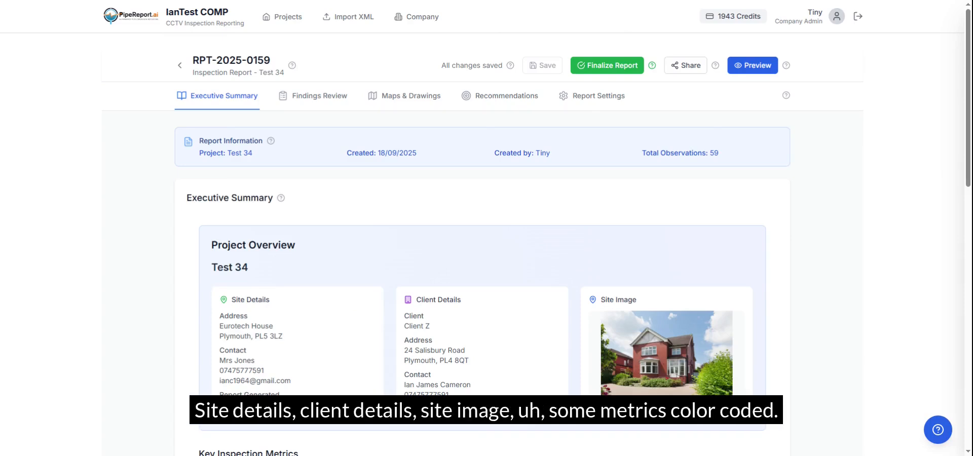
Review the report's project overview and inspection metrics, and generate the executive summary with AI
scroll(413, 299, down, 5)
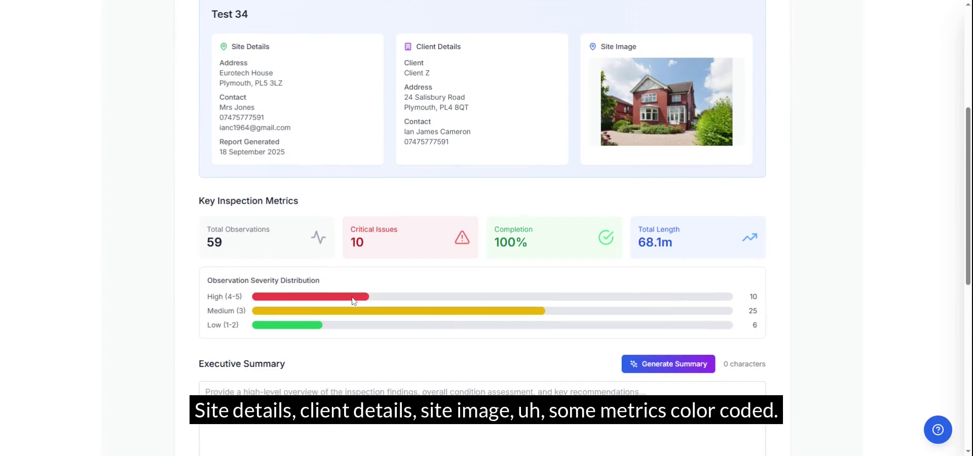
scroll(354, 301, down, 2)
scroll(354, 301, down, 2)
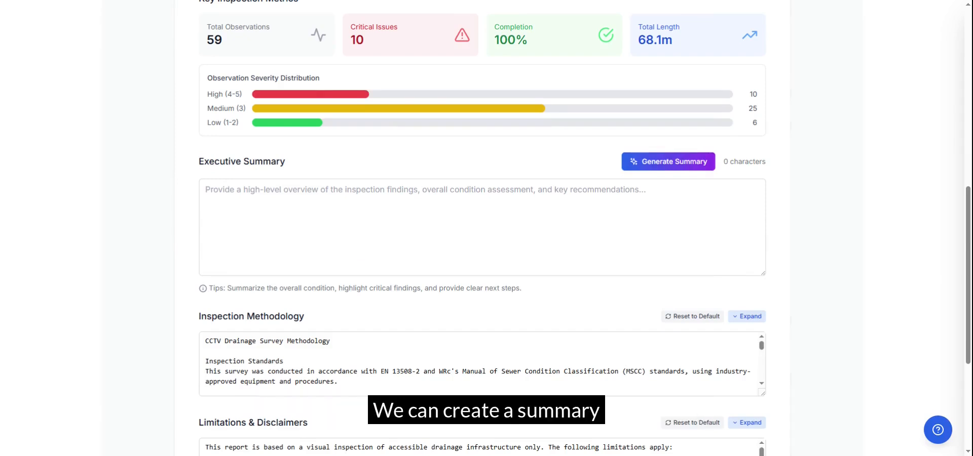
click(684, 161)
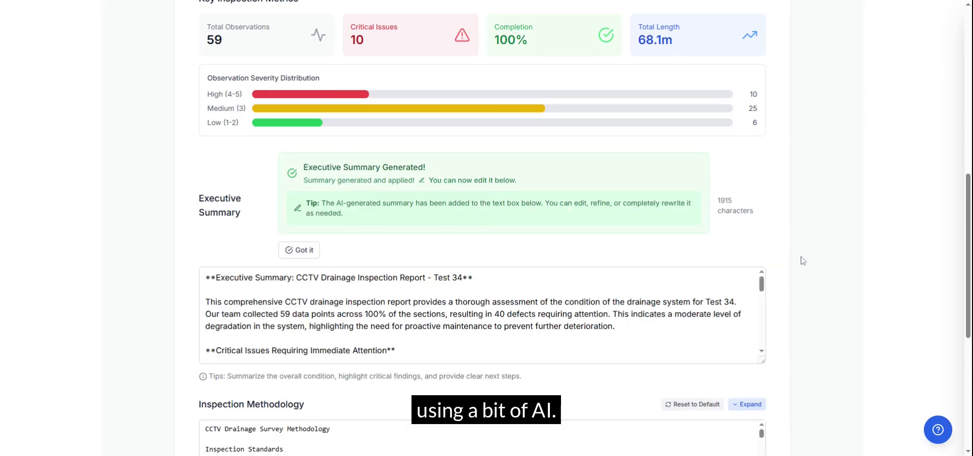
Capture a new map snapshot for the report's maps and drawings
scroll(789, 283, up, 4)
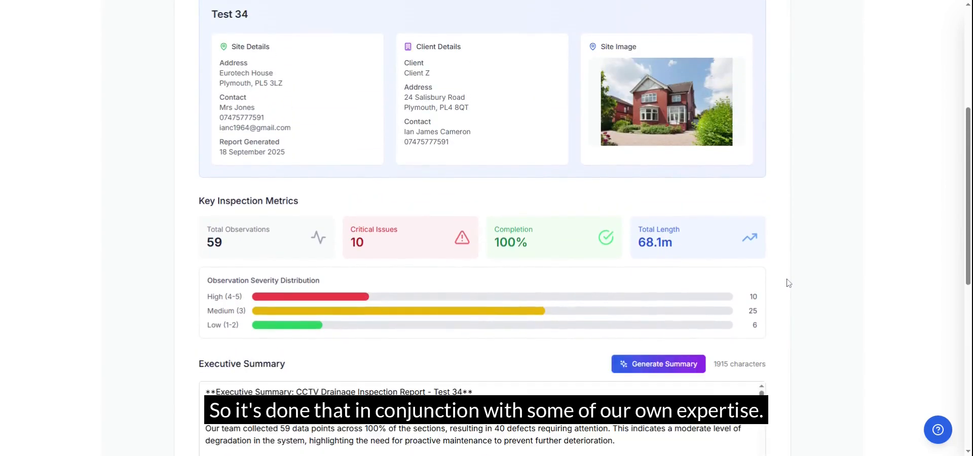
scroll(789, 283, up, 4)
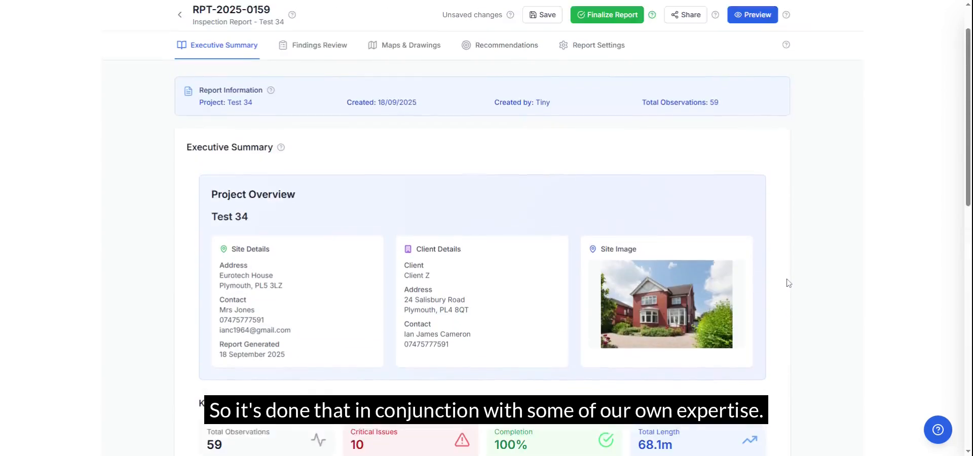
click(402, 49)
click(512, 330)
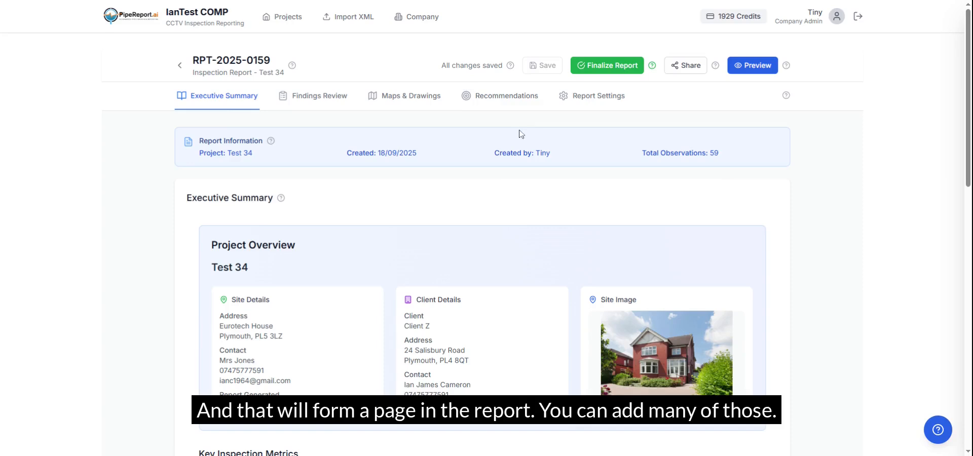
Return to the report's maps and drawings and check the captured map snapshot
click(425, 98)
scroll(674, 298, down, 3)
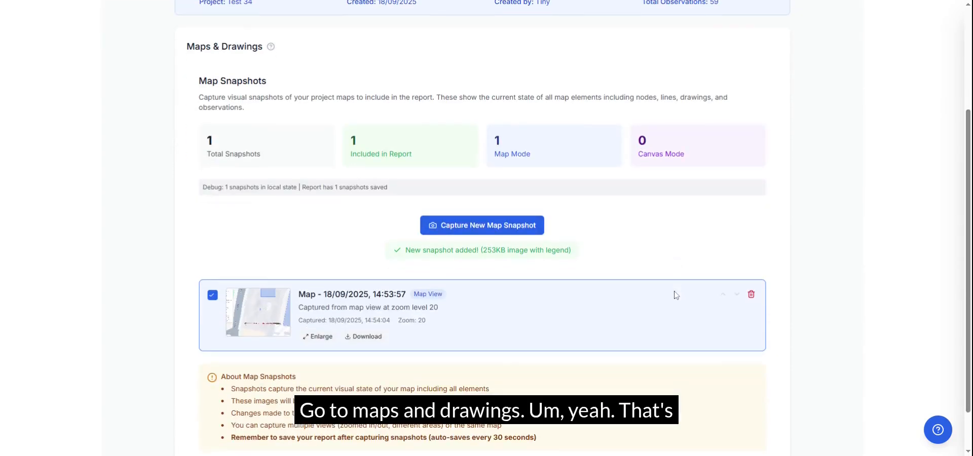
scroll(576, 289, up, 3)
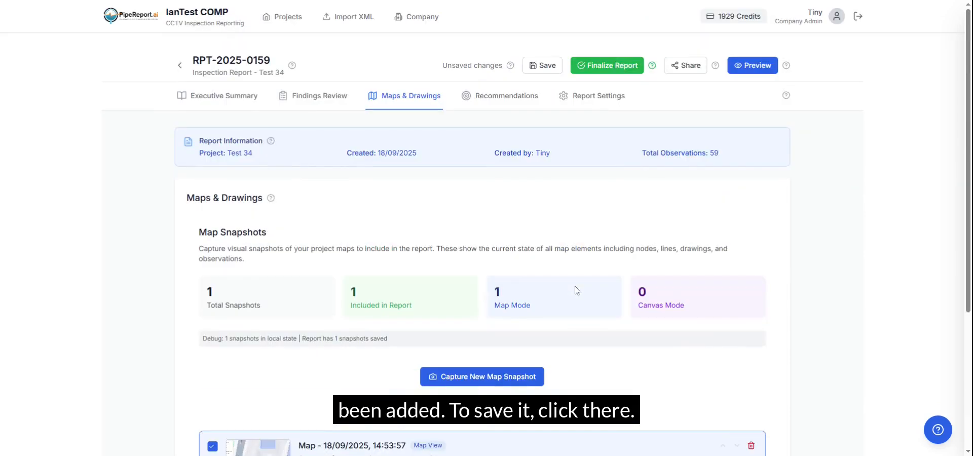
Save the report and generate AI repair recommendations for it
click(556, 69)
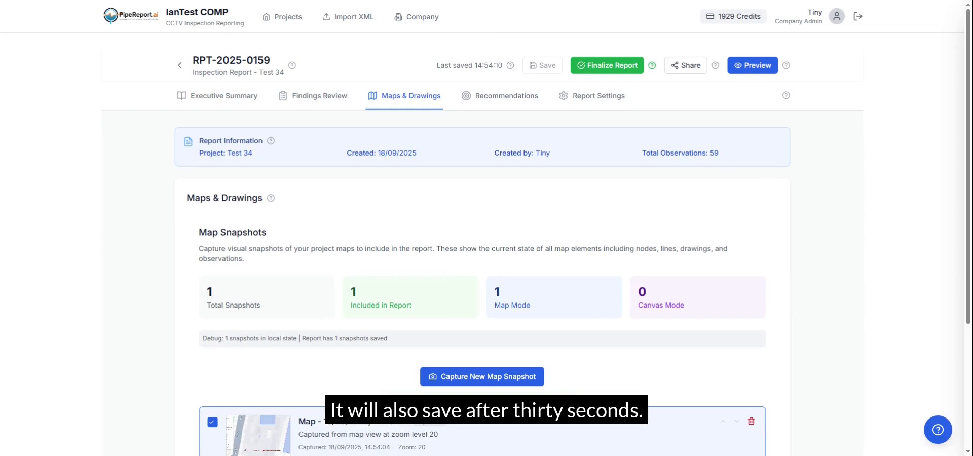
click(503, 103)
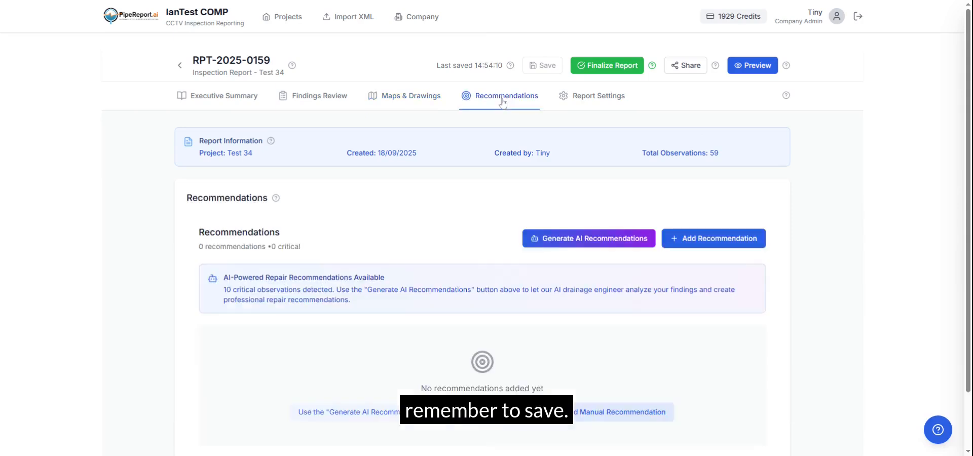
scroll(810, 207, down, 2)
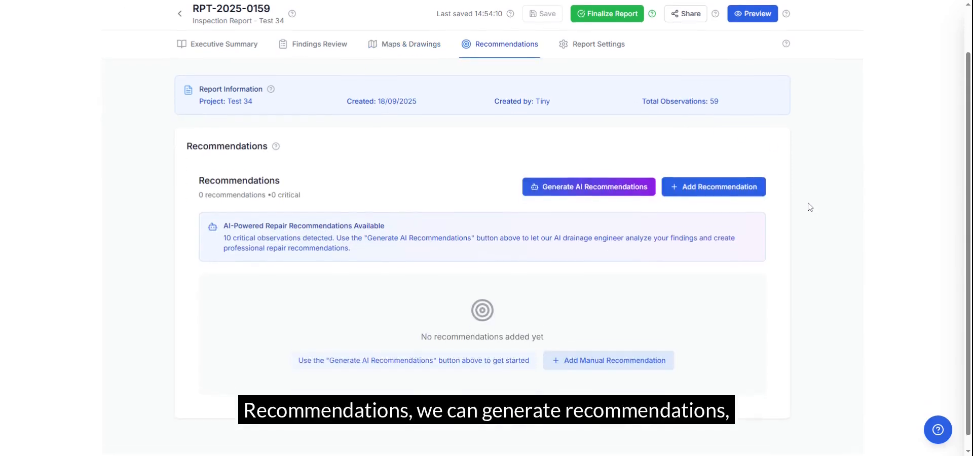
click(614, 184)
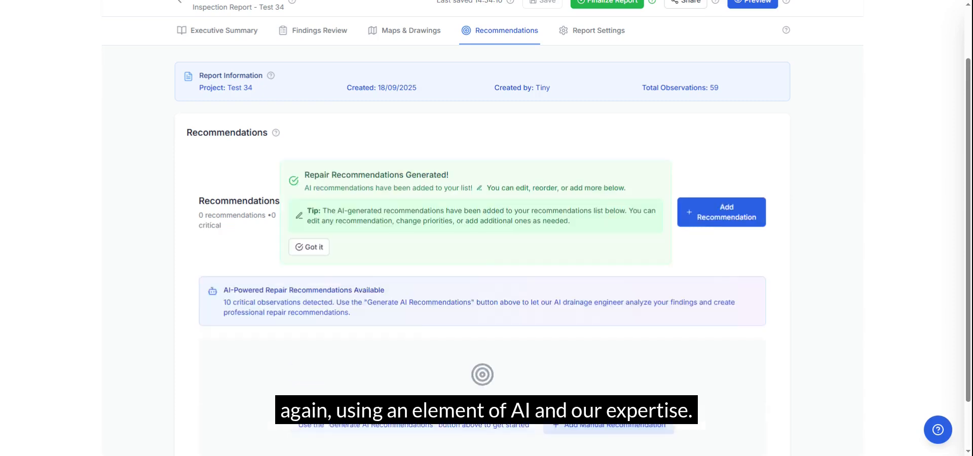
Review the generated repair recommendations for Sections 3, 1 and 2, including their priorities, timeframes and estimated costs
scroll(814, 215, down, 5)
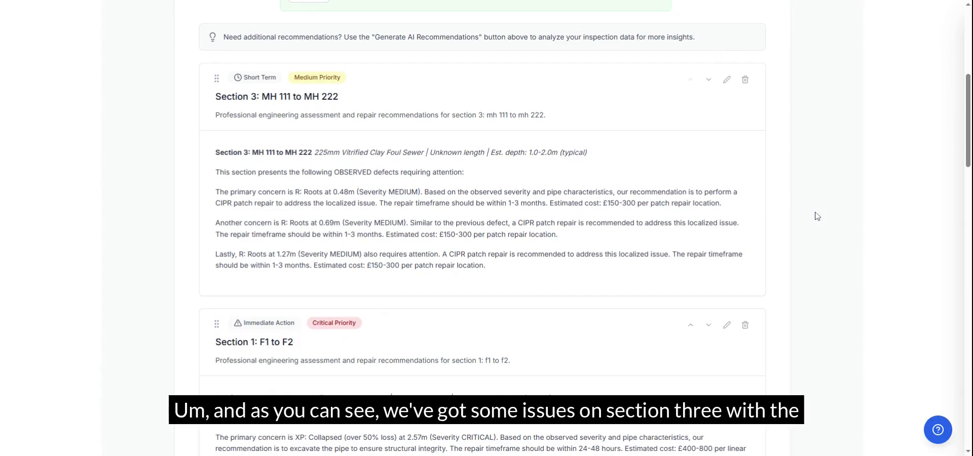
scroll(817, 217, down, 1)
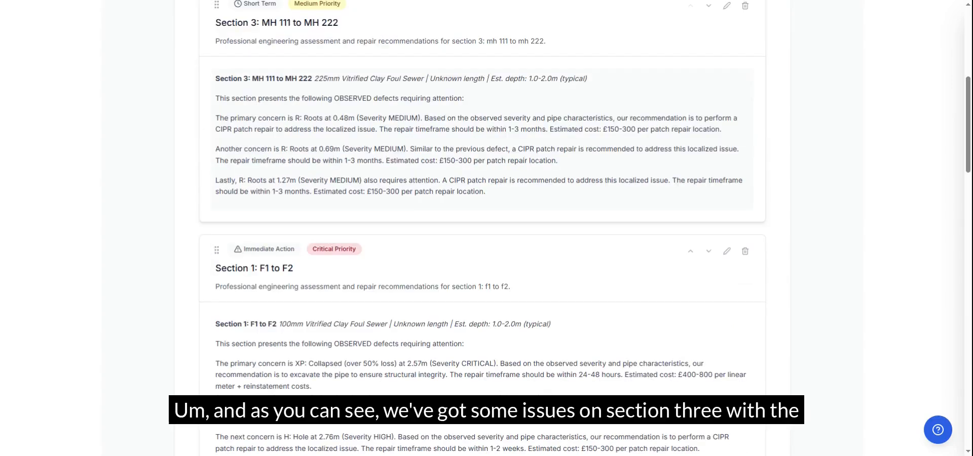
scroll(586, 229, up, 2)
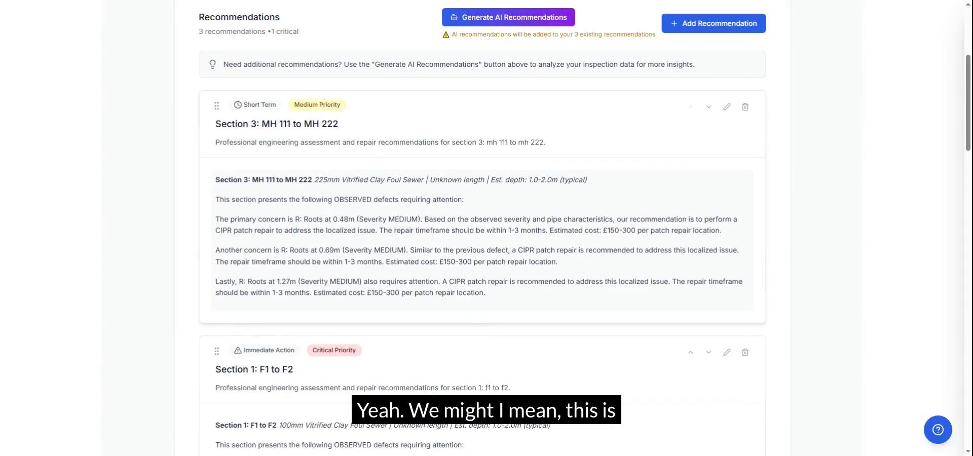
scroll(481, 229, down, 12)
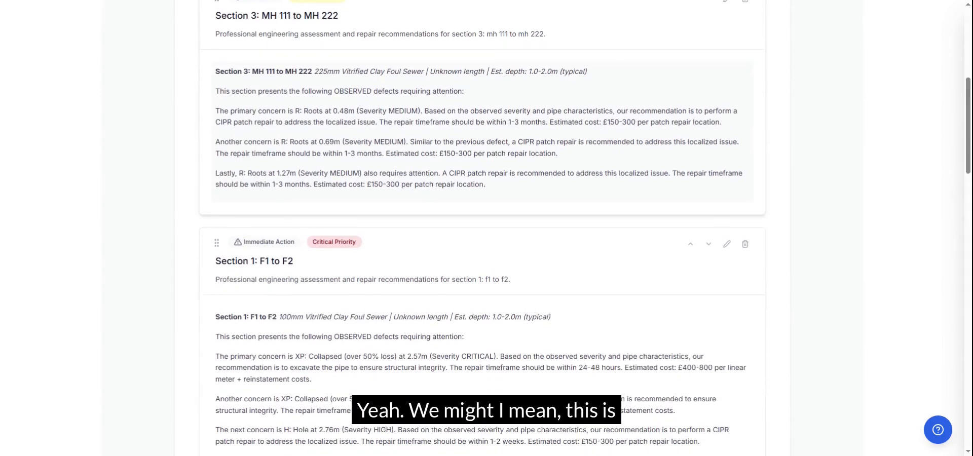
scroll(482, 228, down, 12)
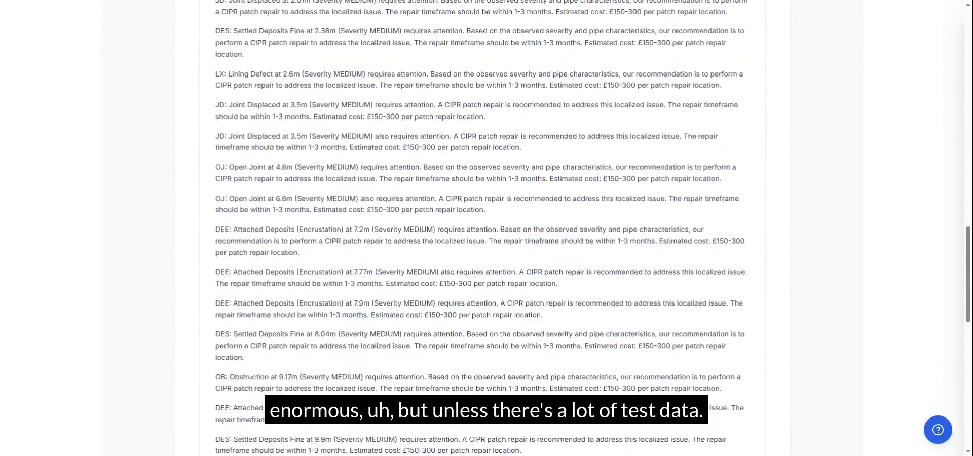
scroll(482, 228, down, 2)
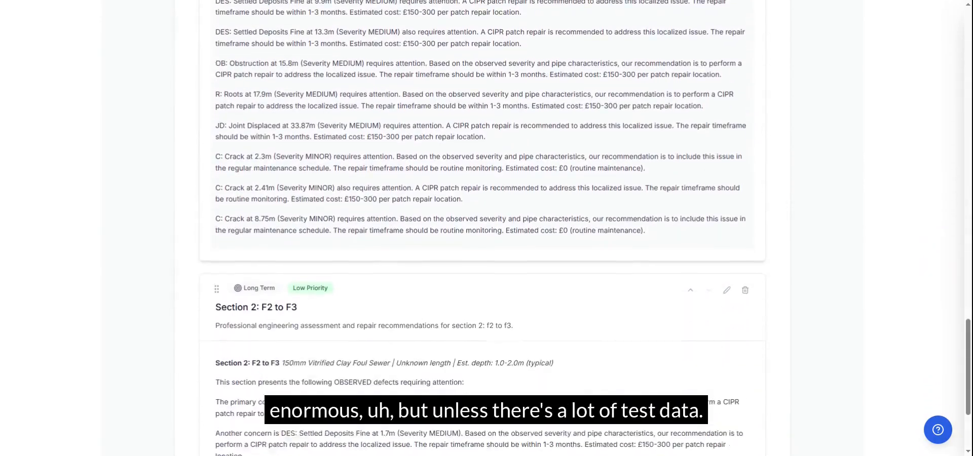
scroll(482, 228, up, 12)
scroll(481, 228, down, 12)
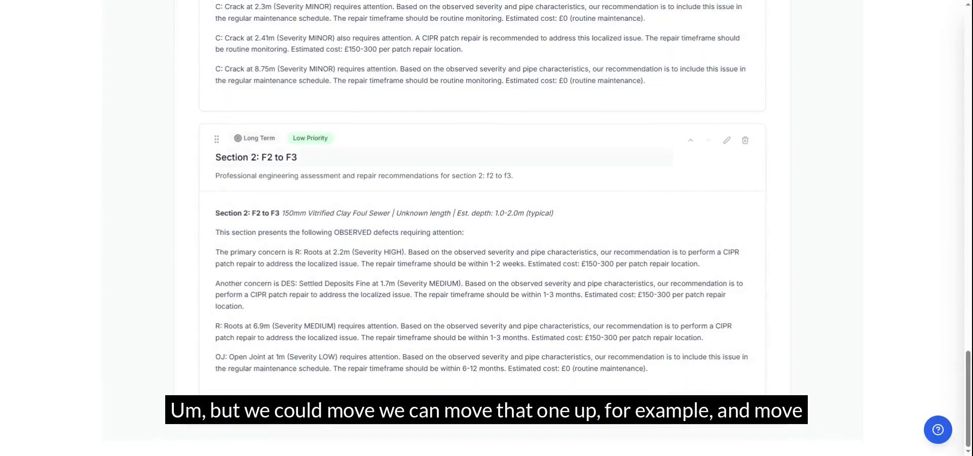
Move the Section 2: F2 to F3 recommendation to the first place in the list
click(693, 146)
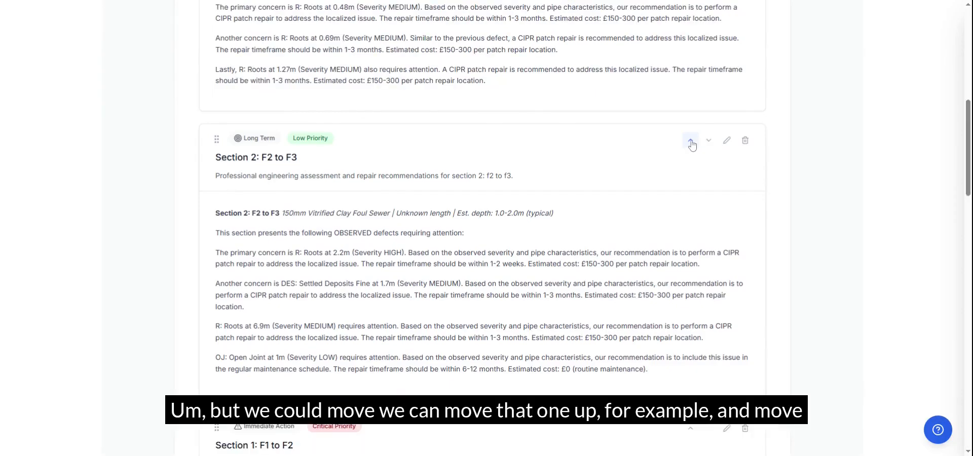
click(691, 144)
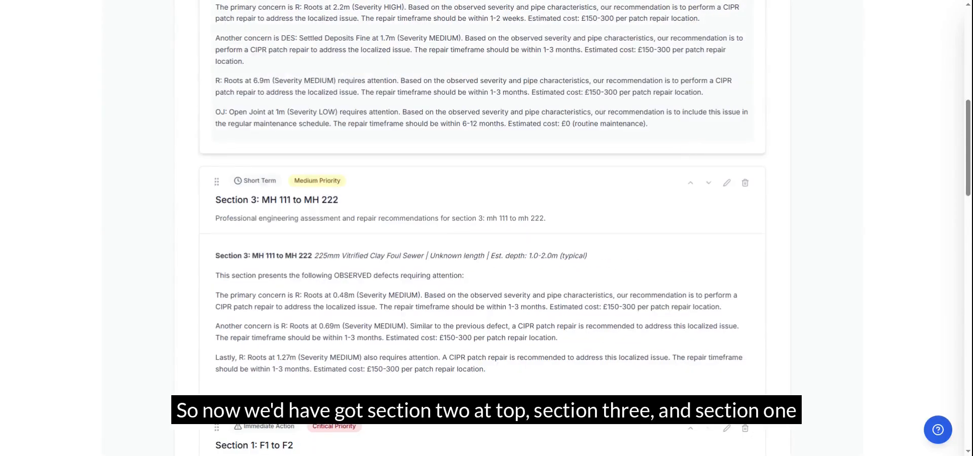
scroll(691, 144, up, 6)
scroll(691, 143, down, 5)
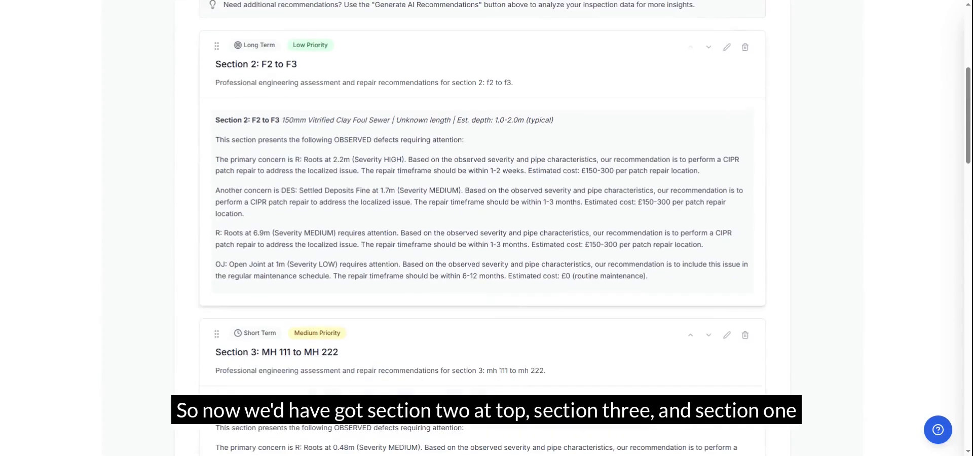
Move the Section 3: MH 111 to MH 222 recommendation below the Section 1 recommendation
scroll(691, 140, down, 7)
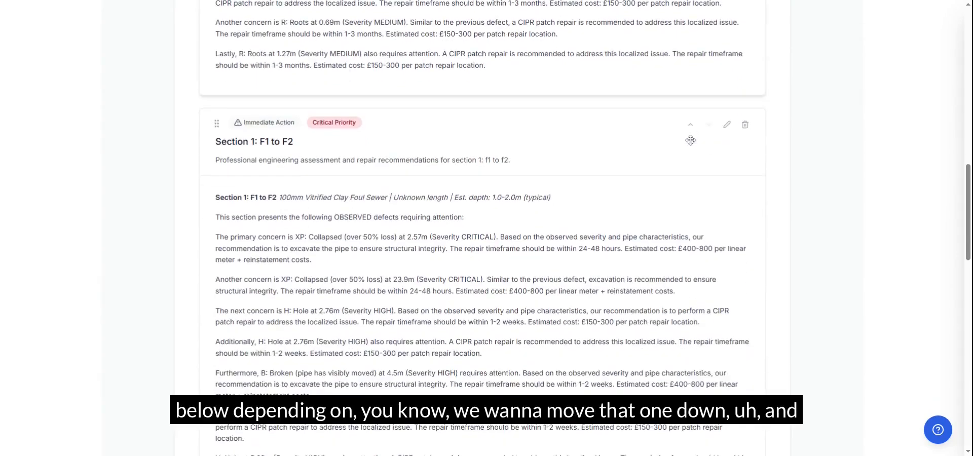
scroll(691, 140, up, 3)
scroll(691, 140, up, 7)
scroll(691, 140, down, 6)
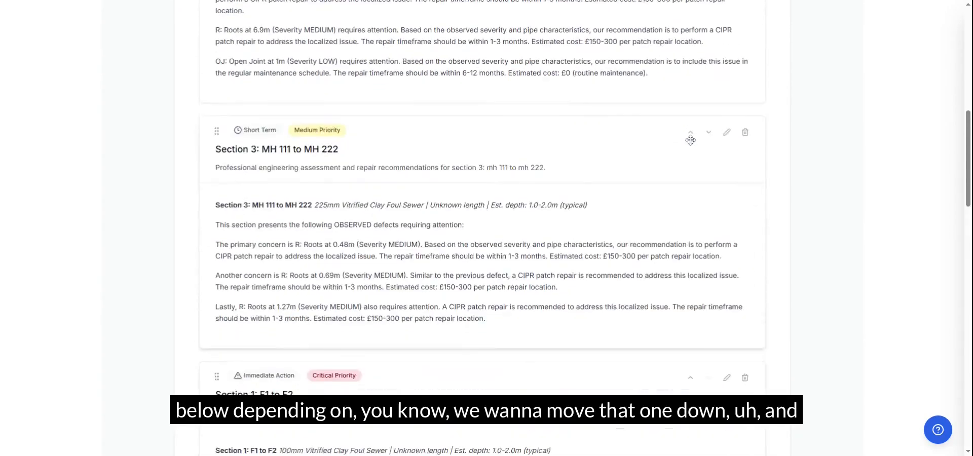
click(709, 81)
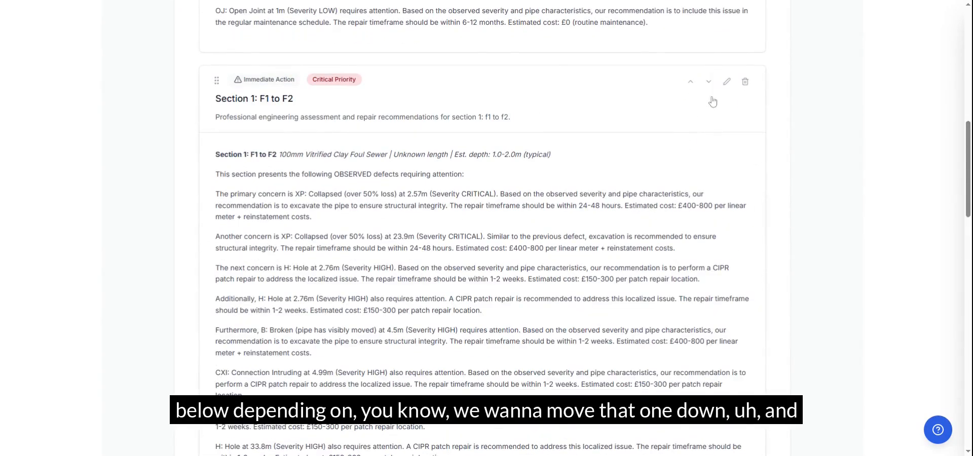
scroll(686, 142, up, 6)
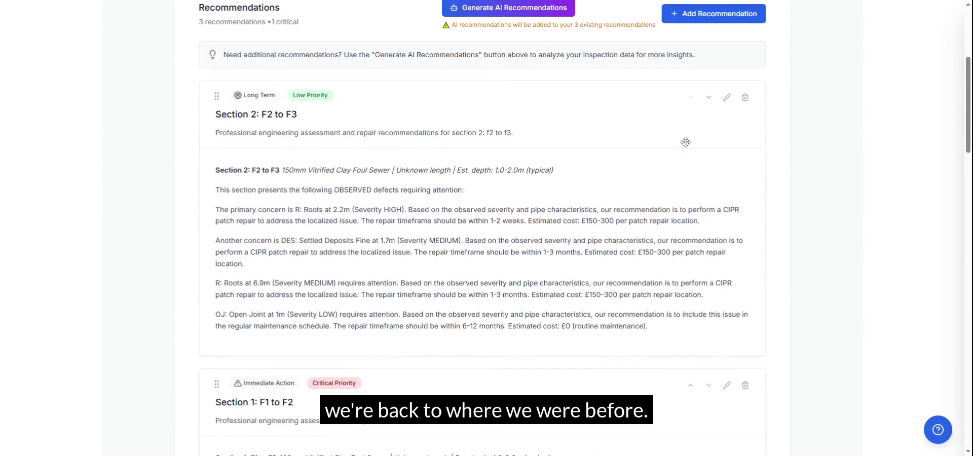
scroll(684, 142, up, 5)
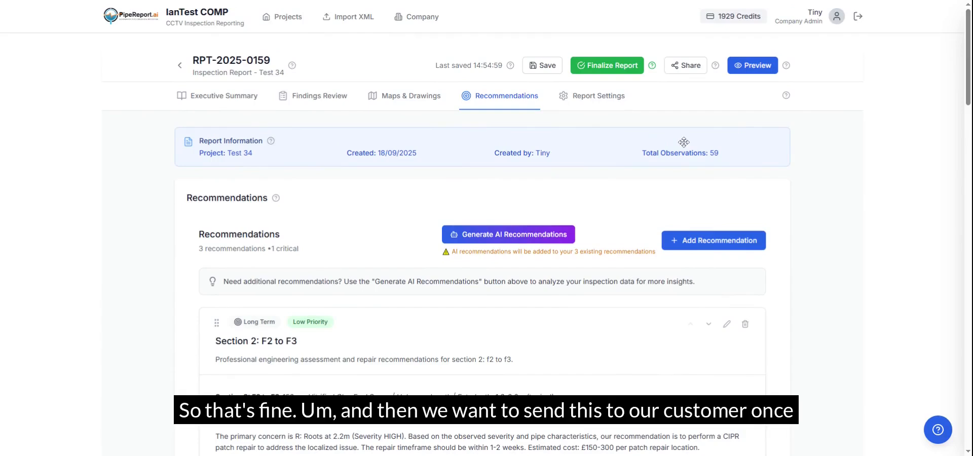
Create a share link for the report with printing allowed and the watermark disabled
click(684, 69)
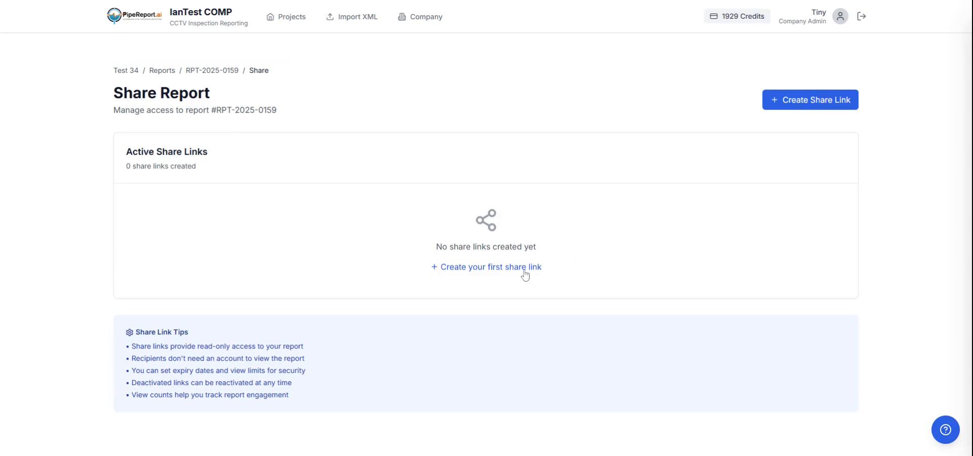
click(522, 268)
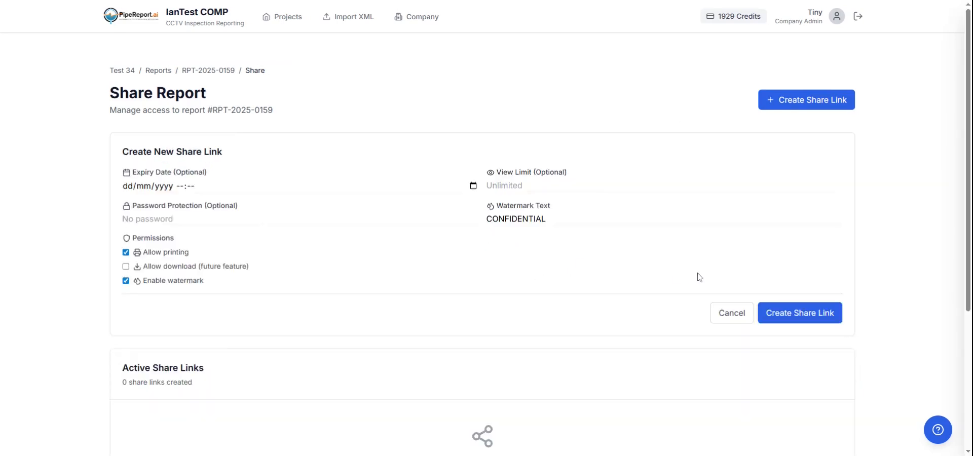
click(126, 281)
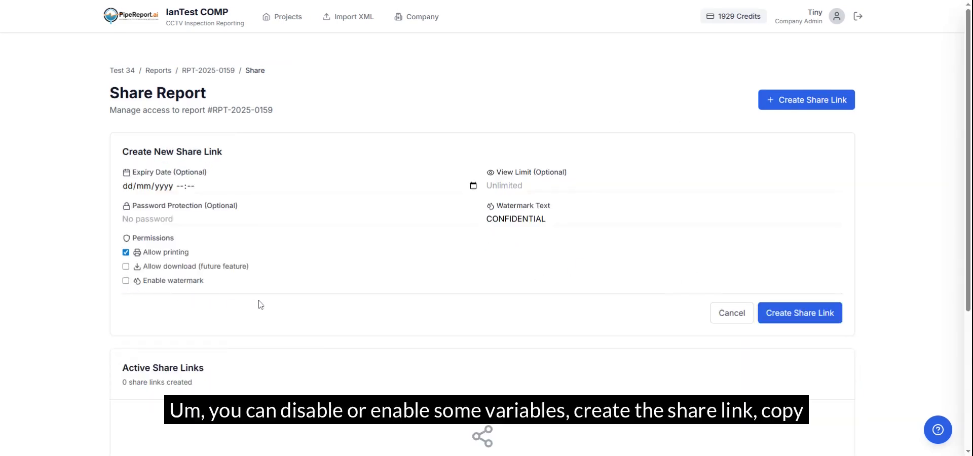
click(812, 316)
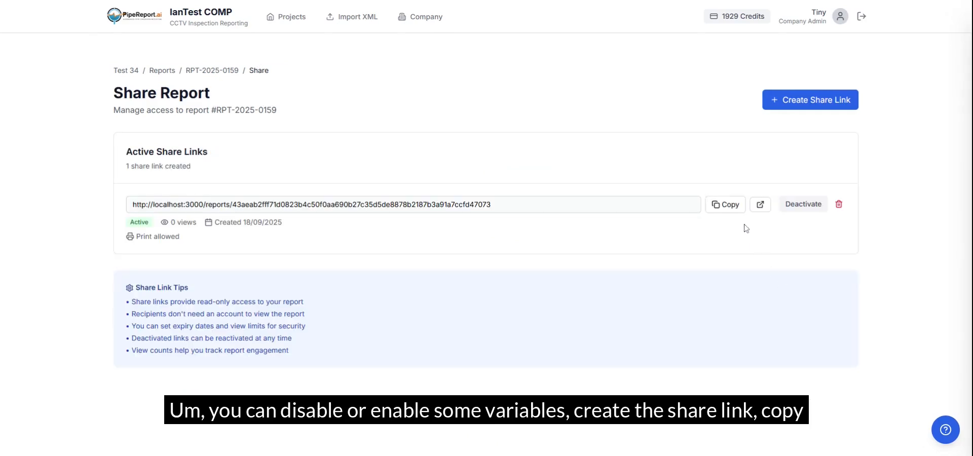
Copy the share link, open the shared report with it and review the project overview and inspection summary
click(732, 210)
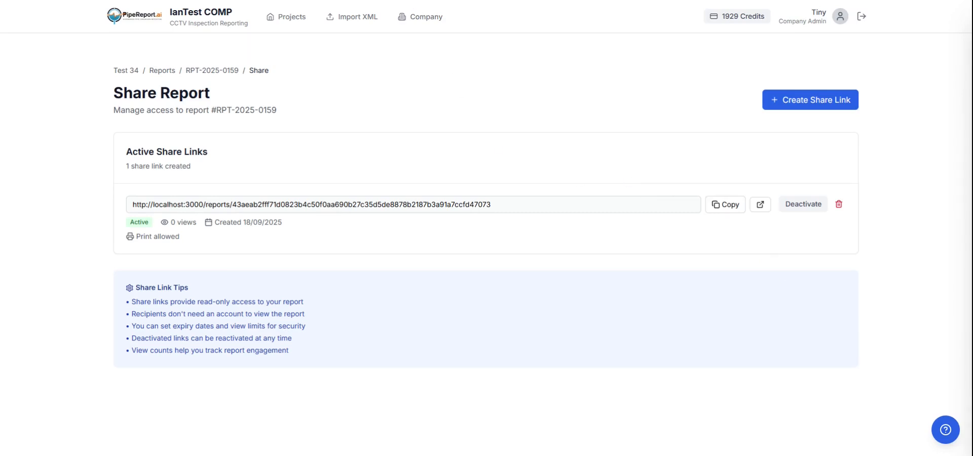
key(Return)
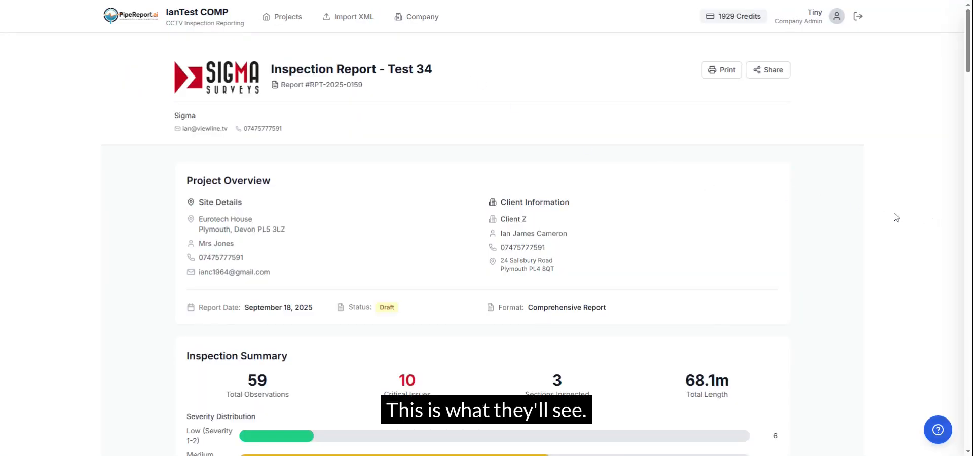
scroll(689, 216, down, 3)
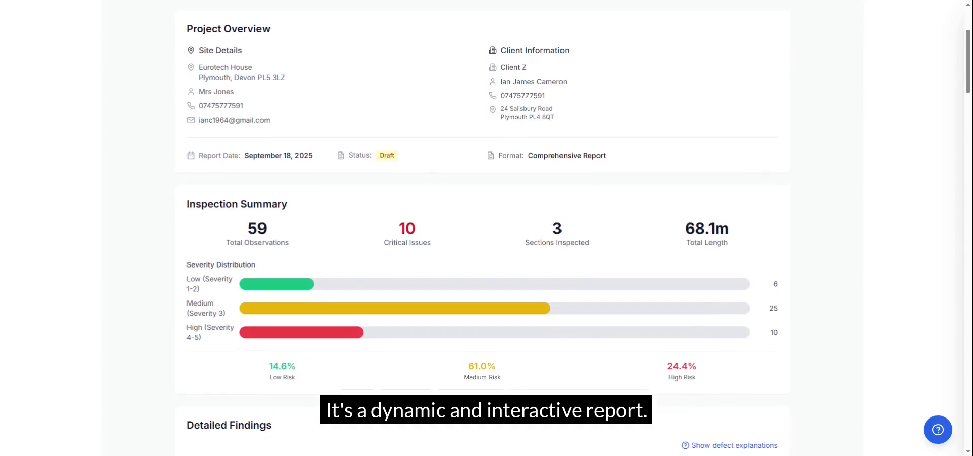
scroll(682, 216, down, 2)
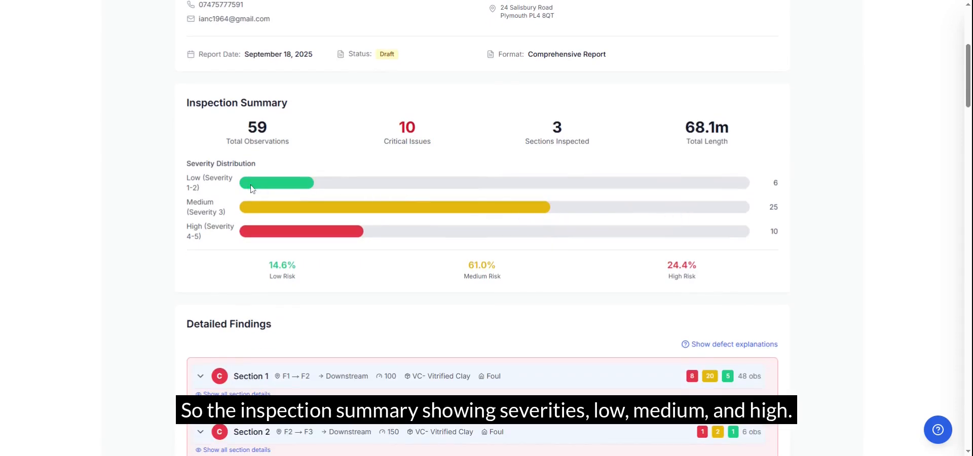
scroll(252, 189, down, 1)
scroll(252, 189, down, 3)
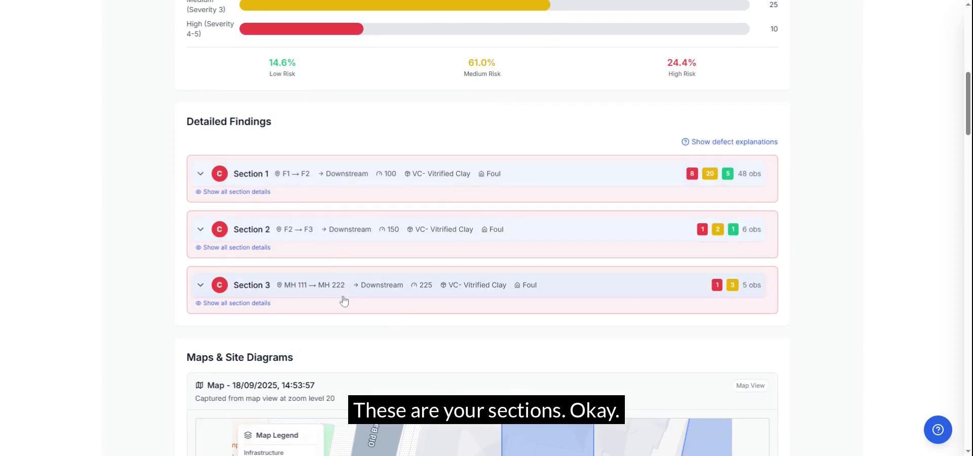
Expand Section 3 in the detailed findings and examine its observations and full section details
scroll(269, 288, down, 1)
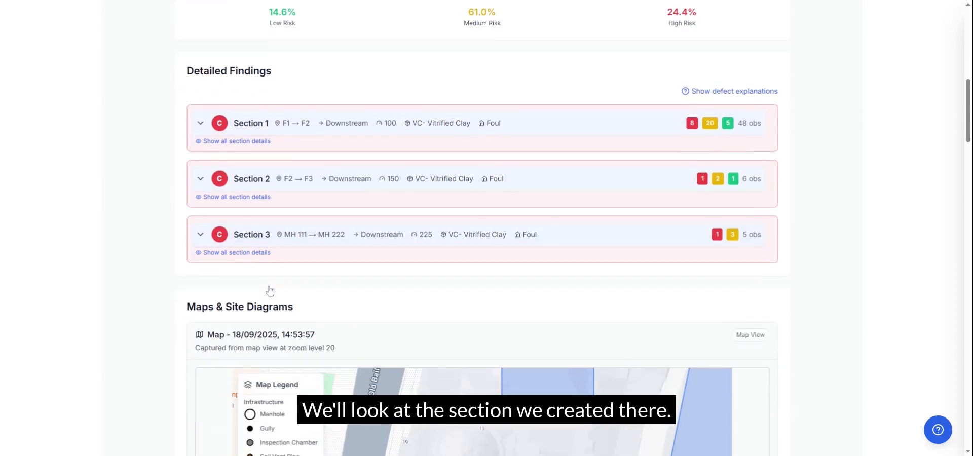
scroll(270, 291, down, 1)
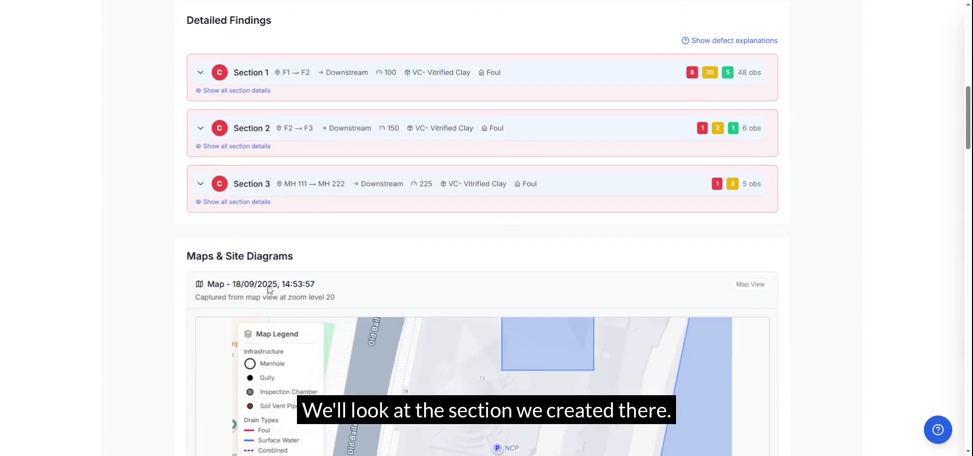
click(201, 186)
scroll(478, 275, down, 2)
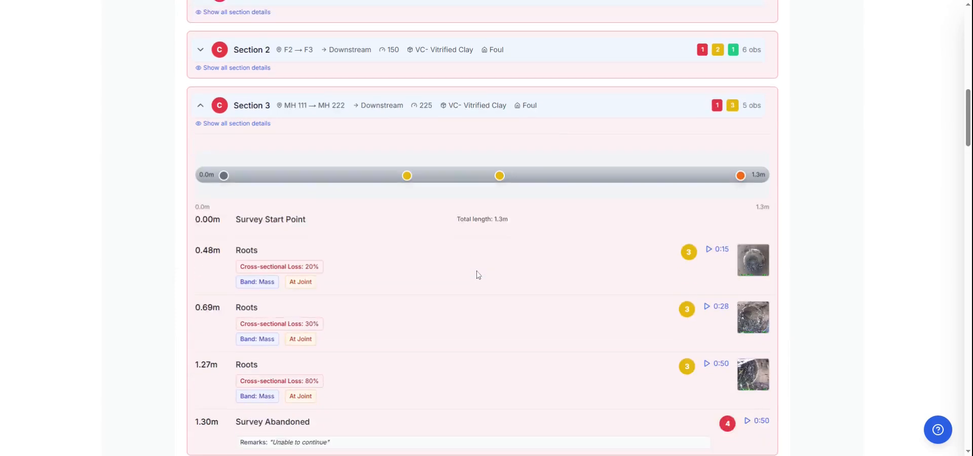
scroll(478, 275, down, 1)
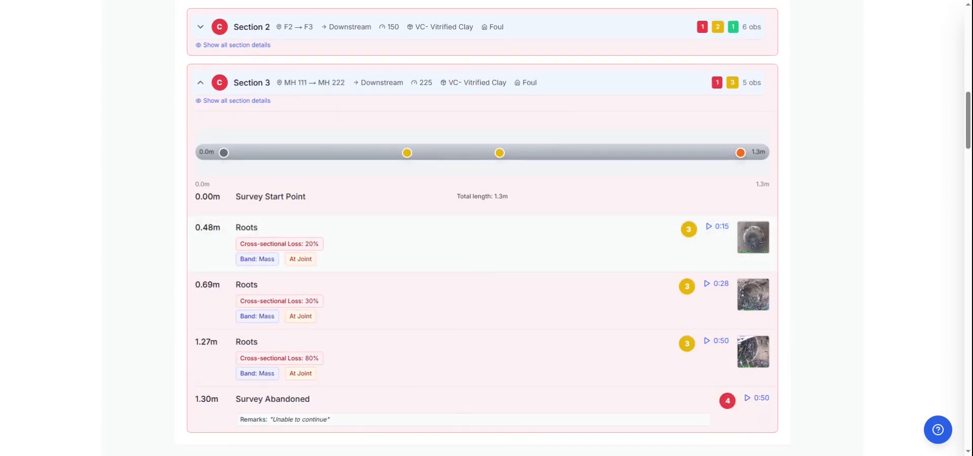
scroll(478, 274, down, 2)
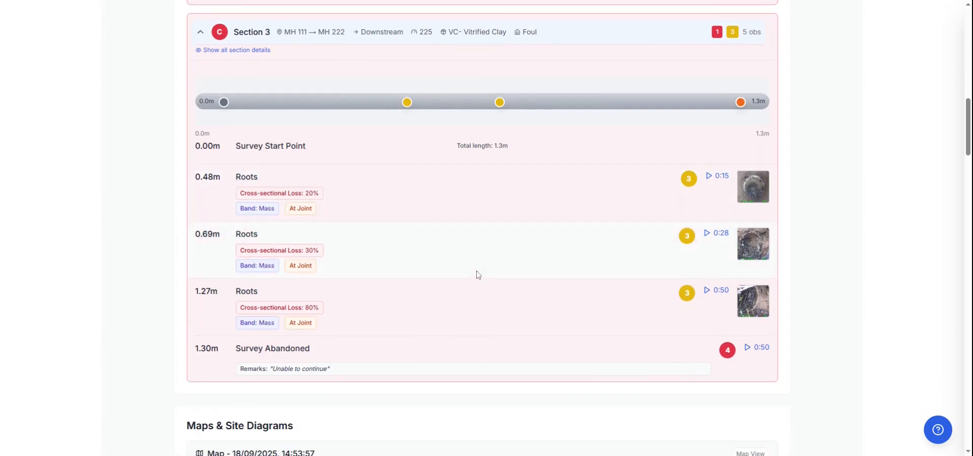
scroll(479, 274, up, 2)
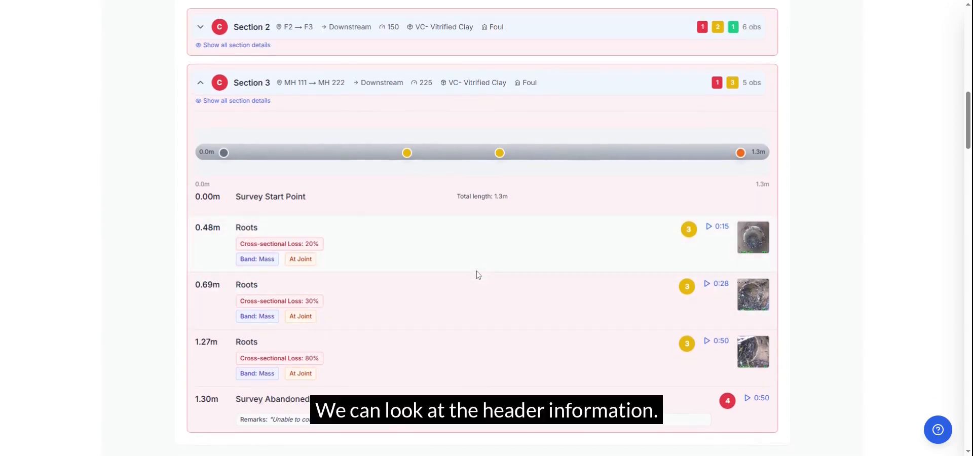
click(237, 101)
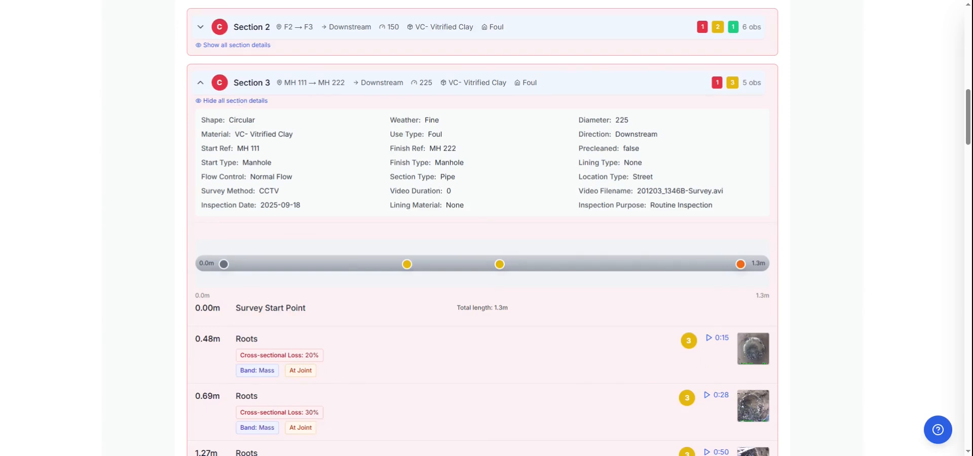
click(238, 101)
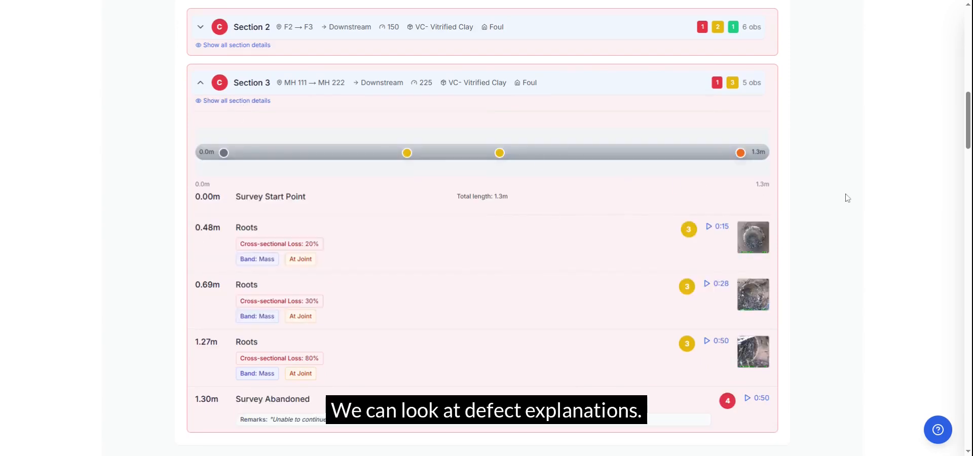
Turn on the defect explanations in the detailed findings and read them for the Section 3 observations
scroll(847, 196, up, 4)
click(712, 147)
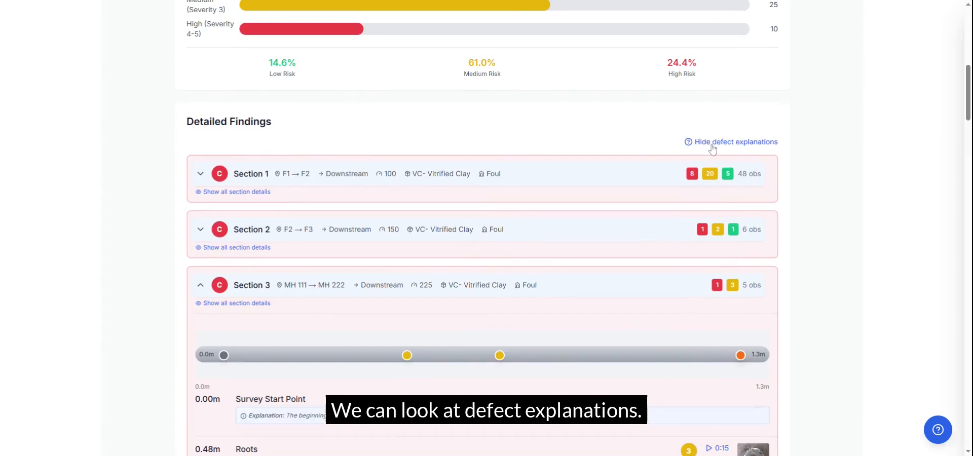
scroll(512, 347, down, 5)
scroll(515, 351, down, 1)
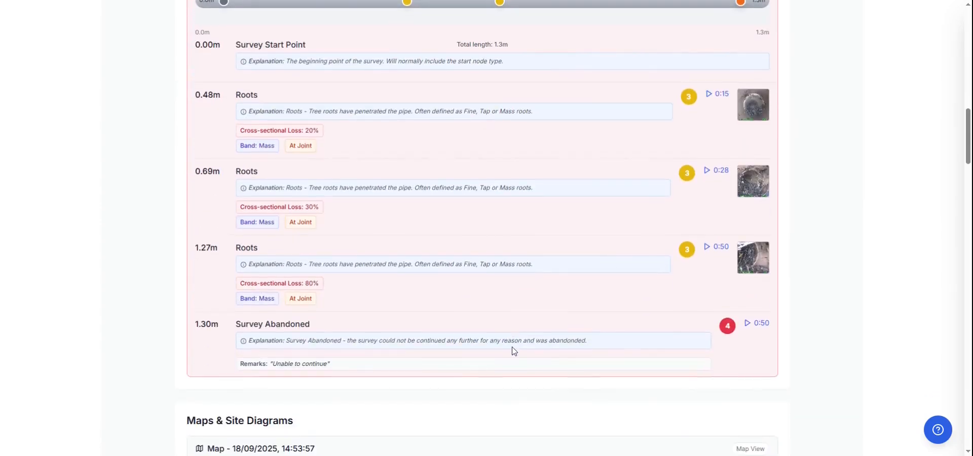
scroll(515, 351, up, 3)
scroll(515, 351, down, 2)
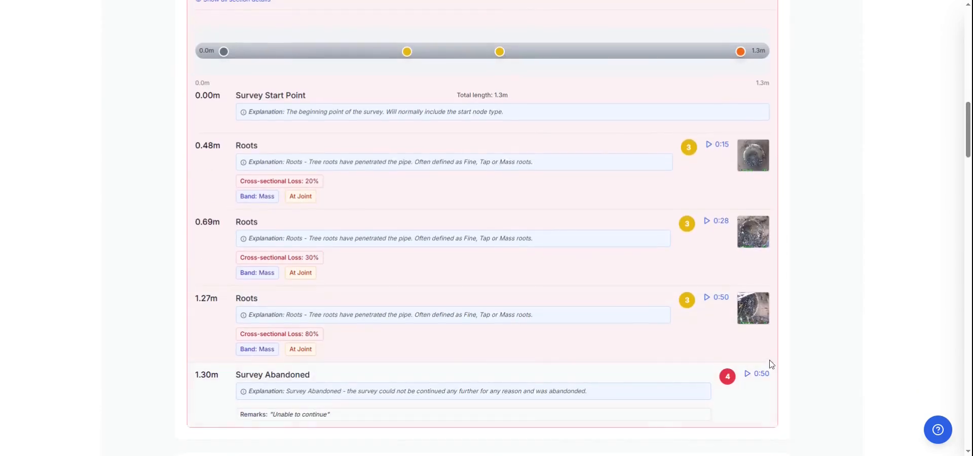
View the video clip and the enlarged picture of the Section 3 roots observation at 0.69m, closing each one
click(720, 222)
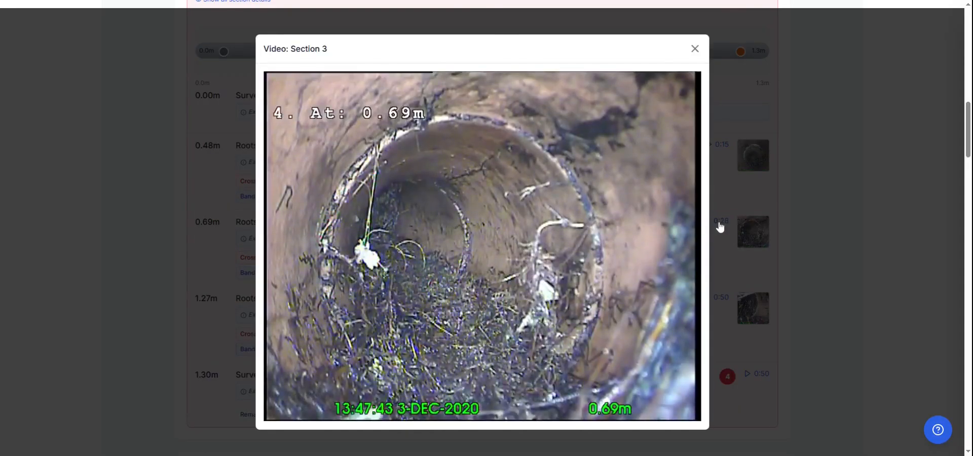
click(695, 48)
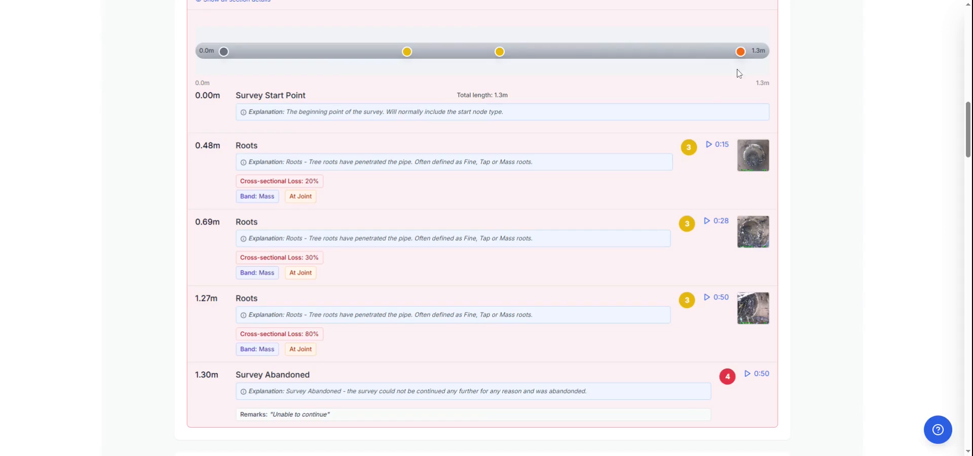
click(759, 232)
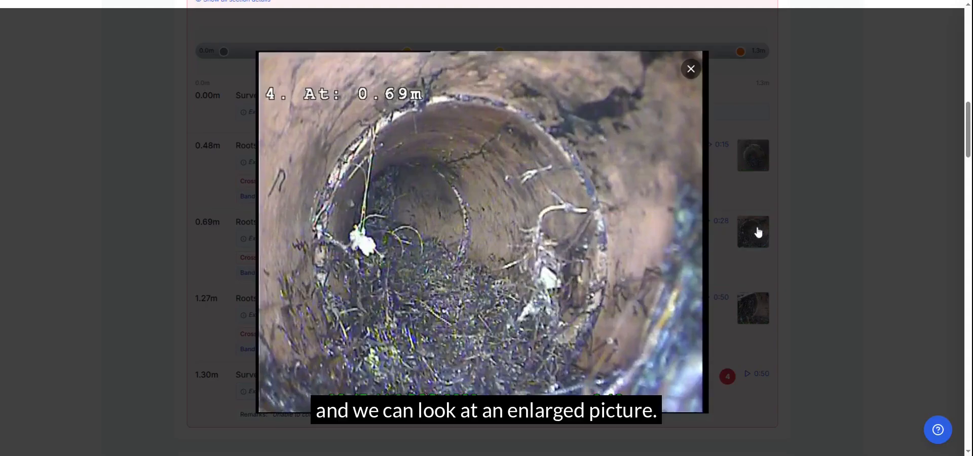
click(691, 68)
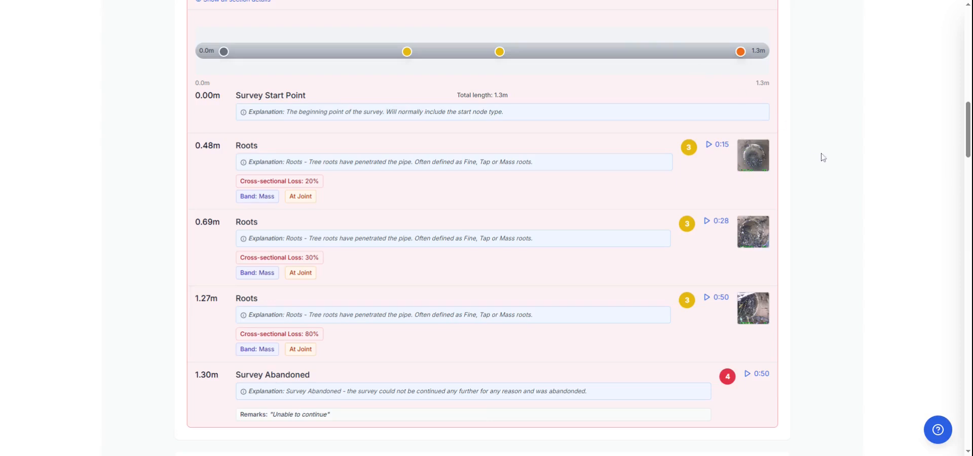
Review the captured site map, the repair recommendations for all sections and the priority summary through to the report's end
scroll(858, 207, down, 8)
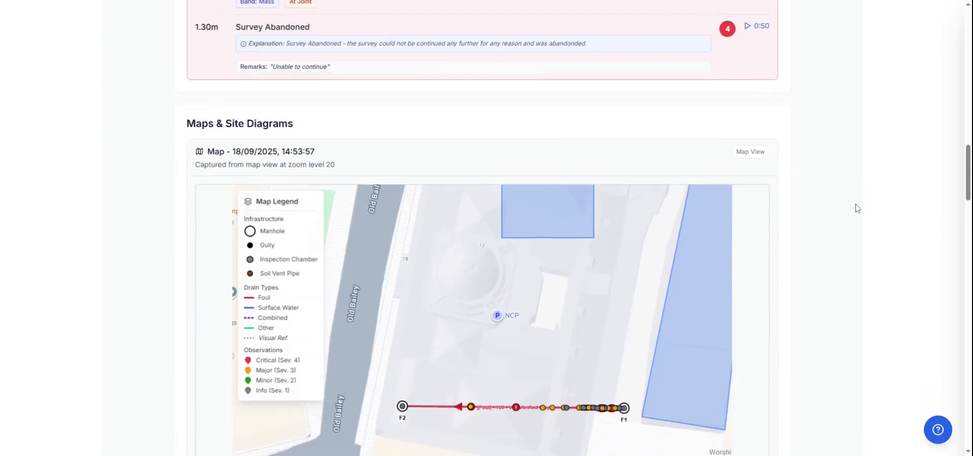
scroll(858, 208, down, 1)
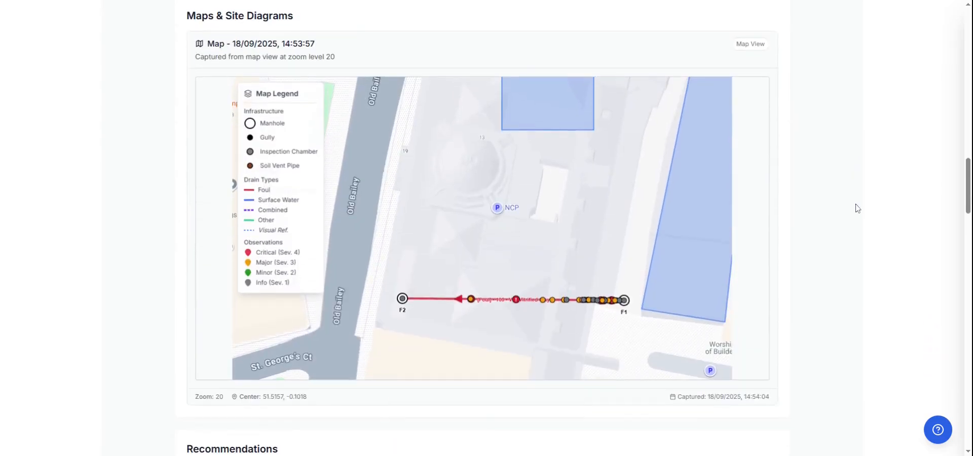
scroll(858, 208, down, 7)
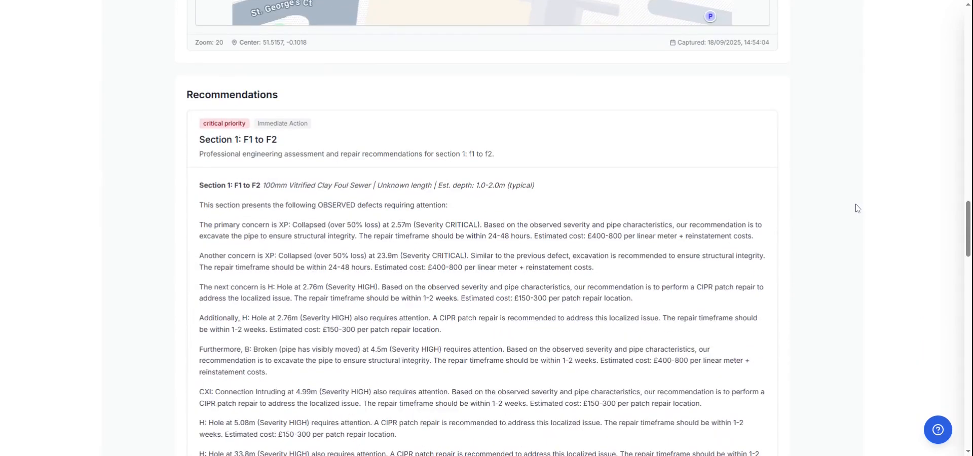
scroll(858, 208, down, 1)
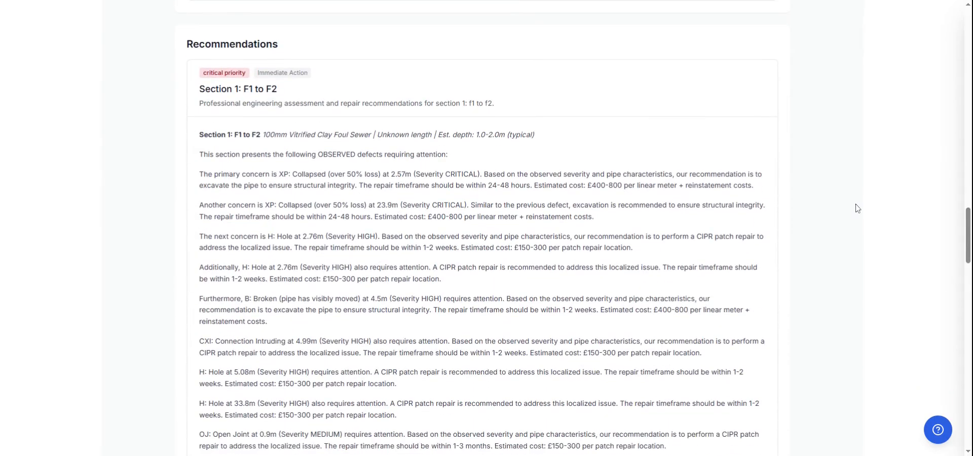
scroll(857, 208, down, 10)
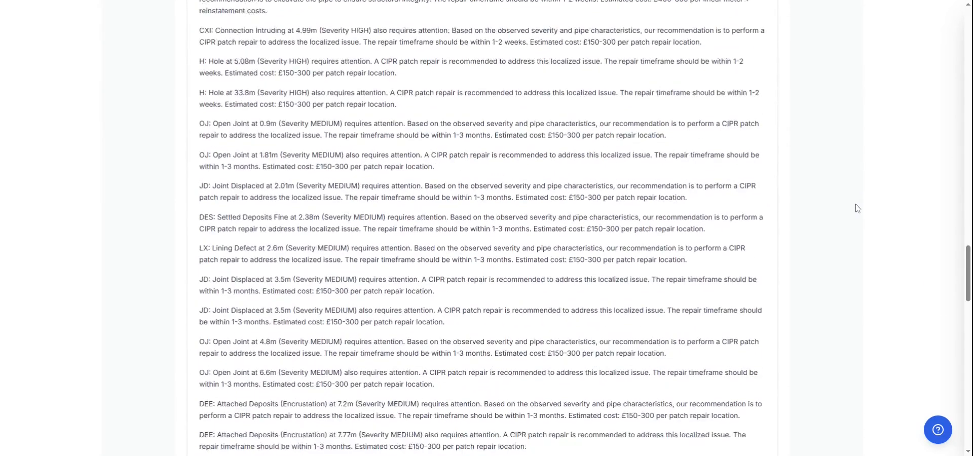
scroll(858, 208, down, 12)
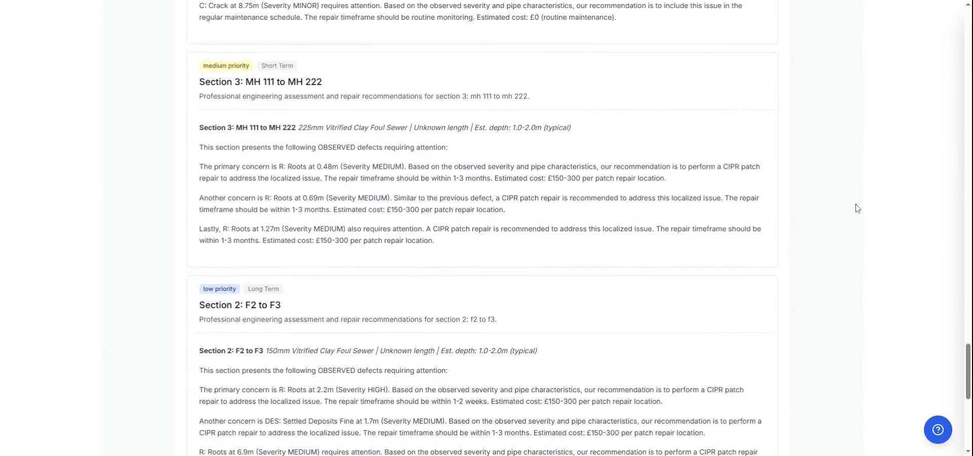
scroll(858, 208, down, 3)
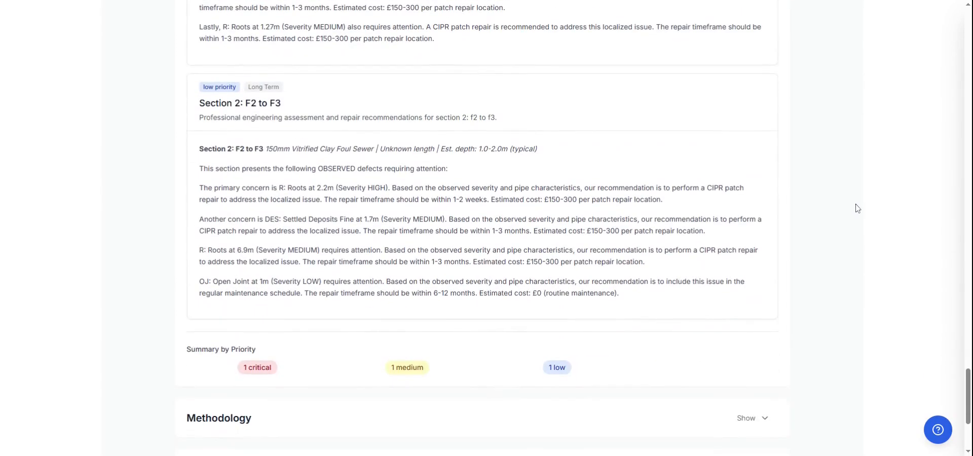
scroll(858, 208, up, 1)
scroll(857, 208, down, 4)
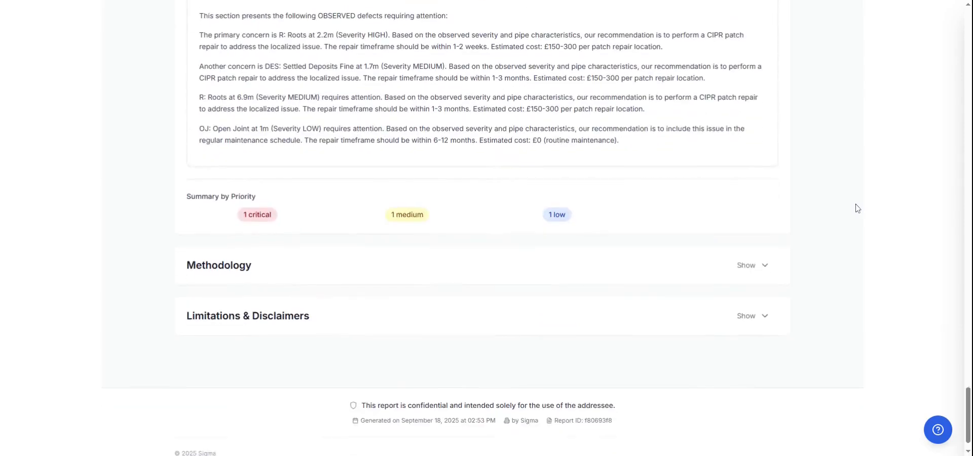
scroll(858, 208, up, 5)
scroll(858, 208, down, 5)
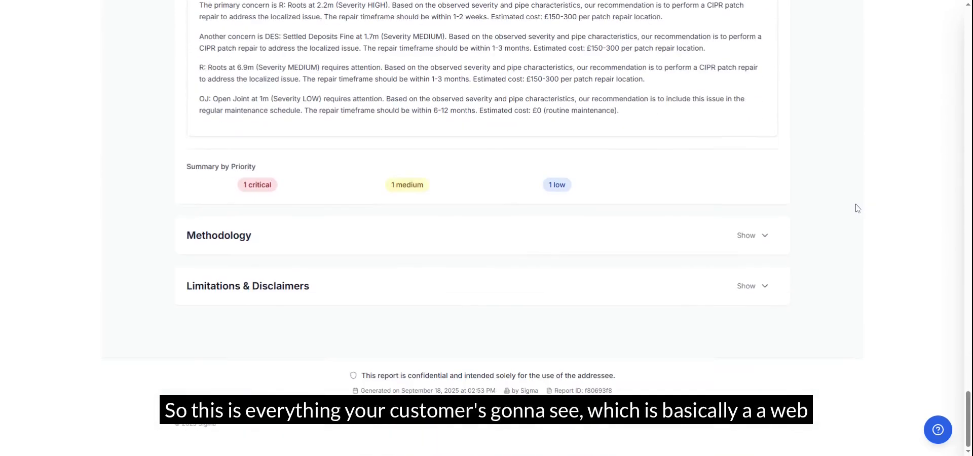
Expand the Methodology section, read the survey procedure and collapse it again
click(767, 238)
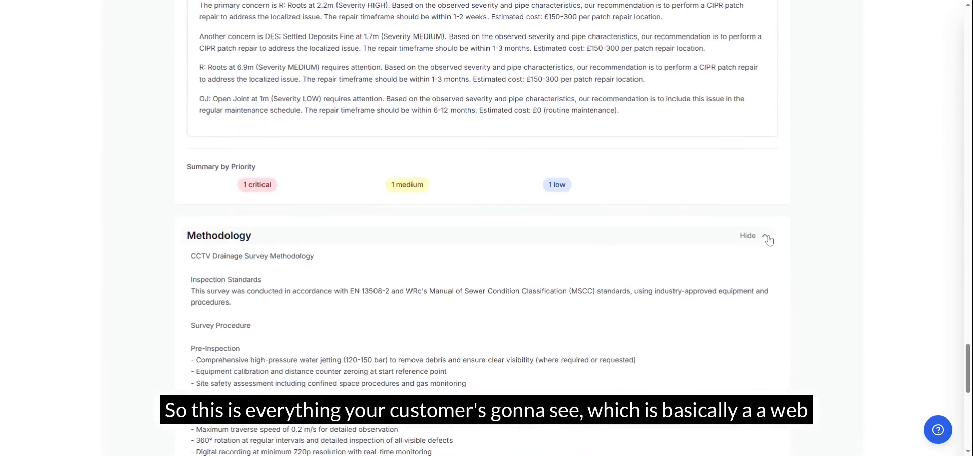
scroll(776, 284, down, 2)
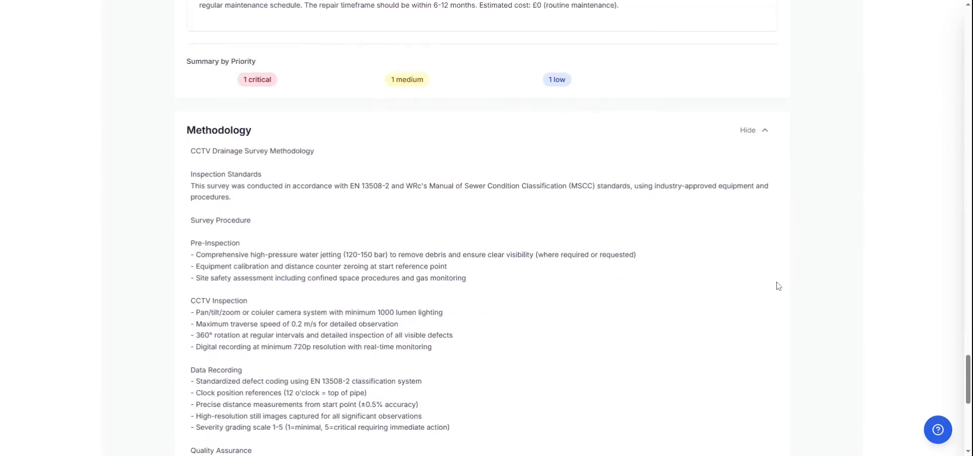
scroll(775, 284, up, 3)
click(765, 287)
Look back through the recommendations and findings up to the report header and project overview
scroll(793, 280, up, 10)
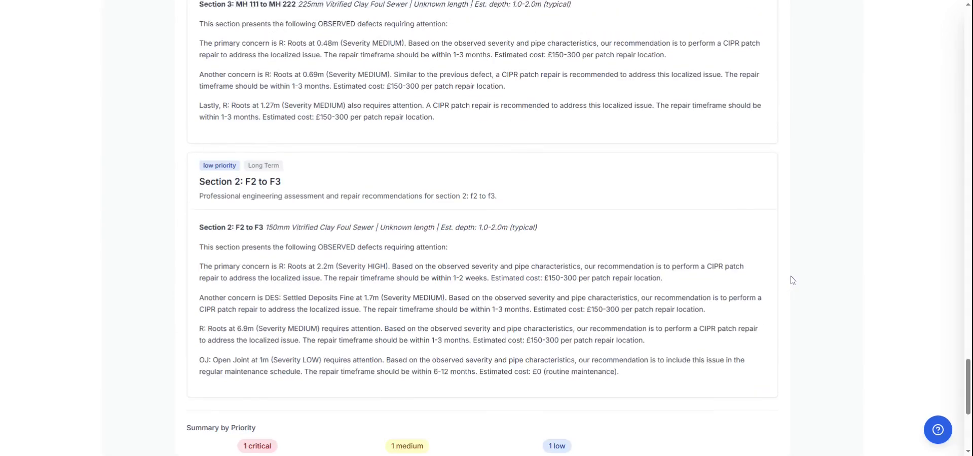
scroll(793, 280, up, 15)
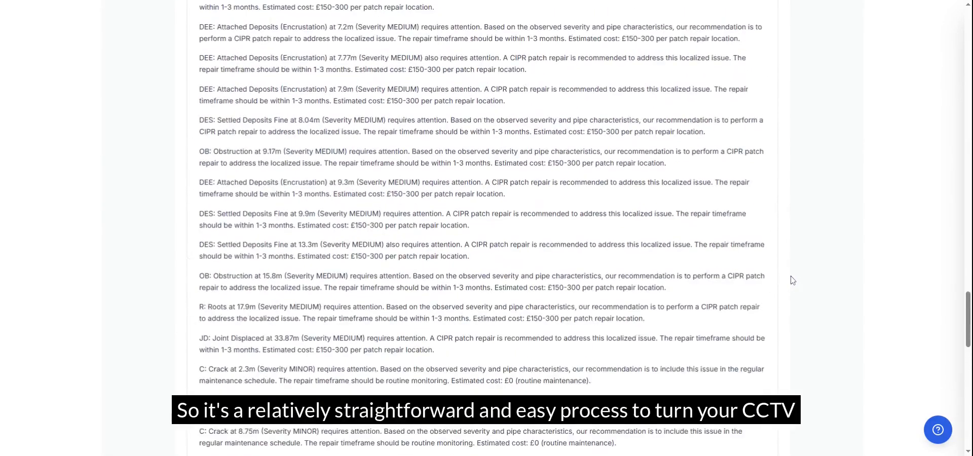
scroll(793, 280, up, 15)
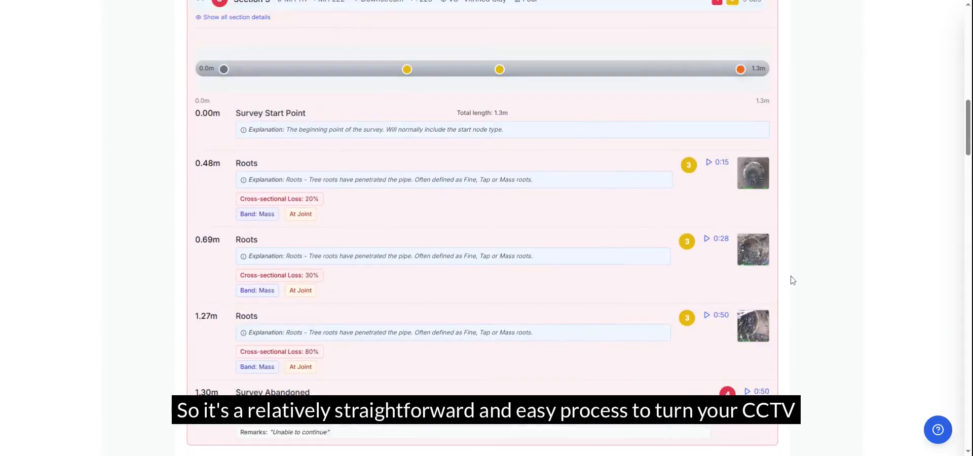
scroll(793, 281, up, 20)
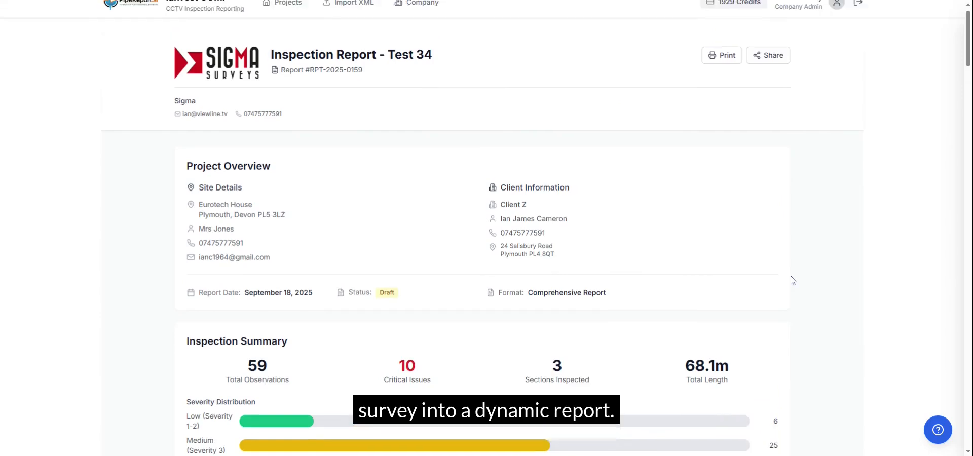
scroll(793, 281, up, 1)
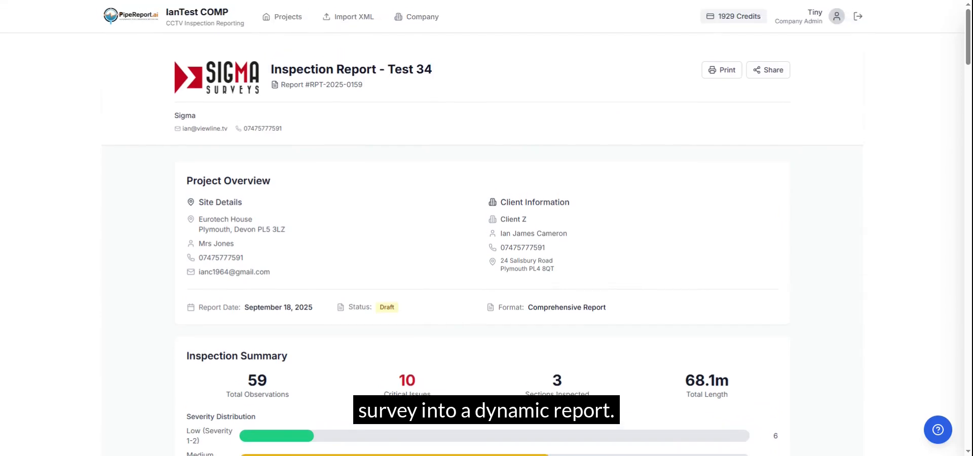